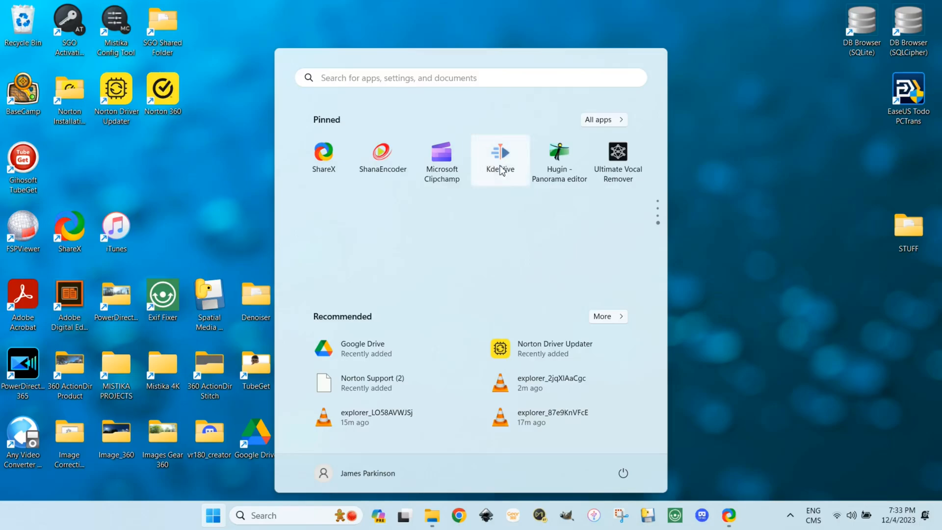
# Launch Kdenlive and add the clip 360_0133_X.MP4 from the Test Area 5 folder to the project
pyautogui.click(500, 157)
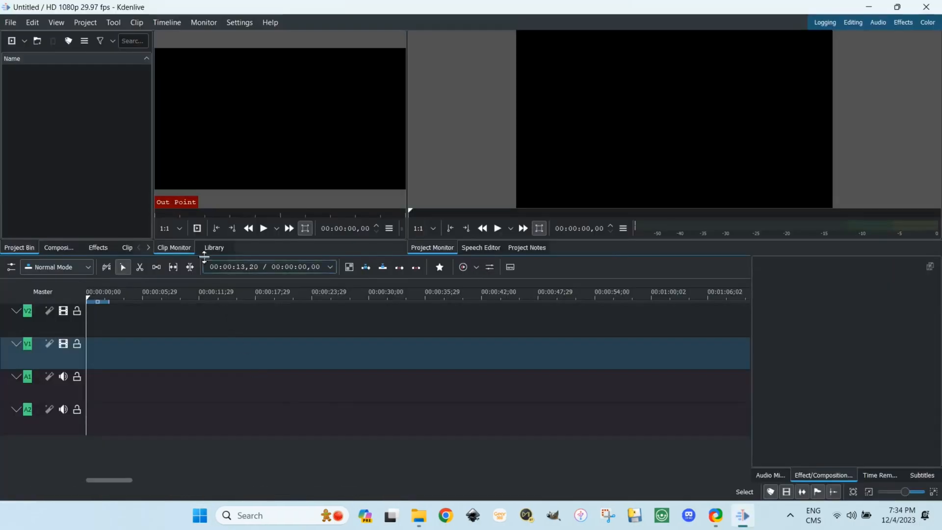
pyautogui.click(89, 23)
pyautogui.click(95, 39)
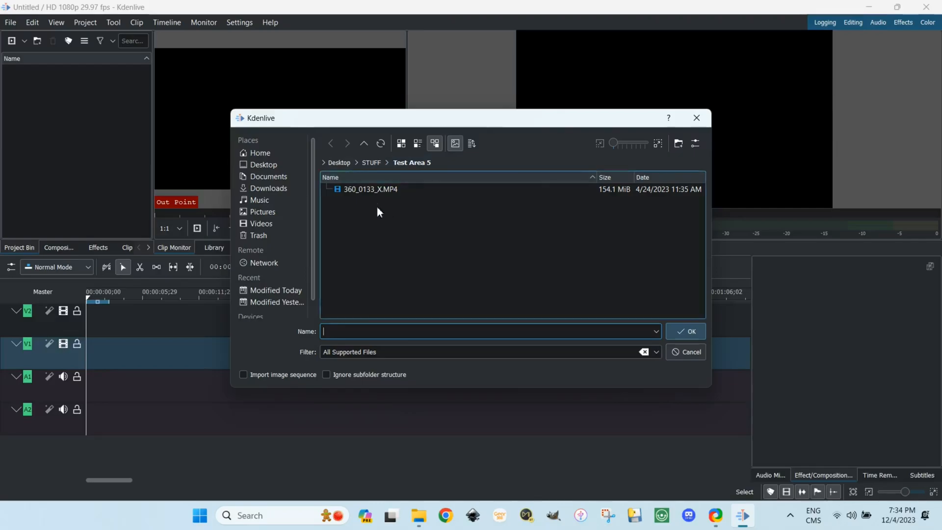
pyautogui.click(378, 191)
pyautogui.click(693, 332)
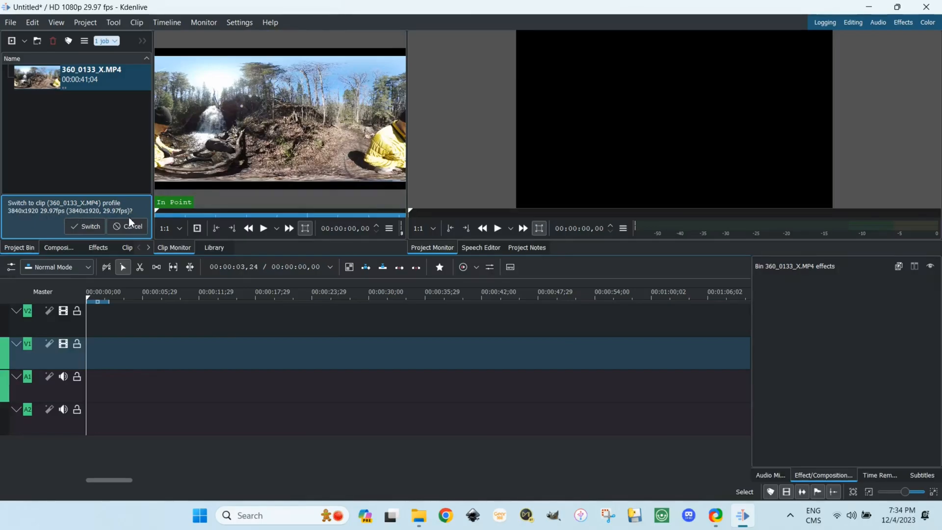
# Switch the project profile to match the clip's 3840x1920 29.97fps and place the clip at the start of track V1
pyautogui.click(85, 227)
pyautogui.moveTo(42, 79); pyautogui.dragTo(89, 363)
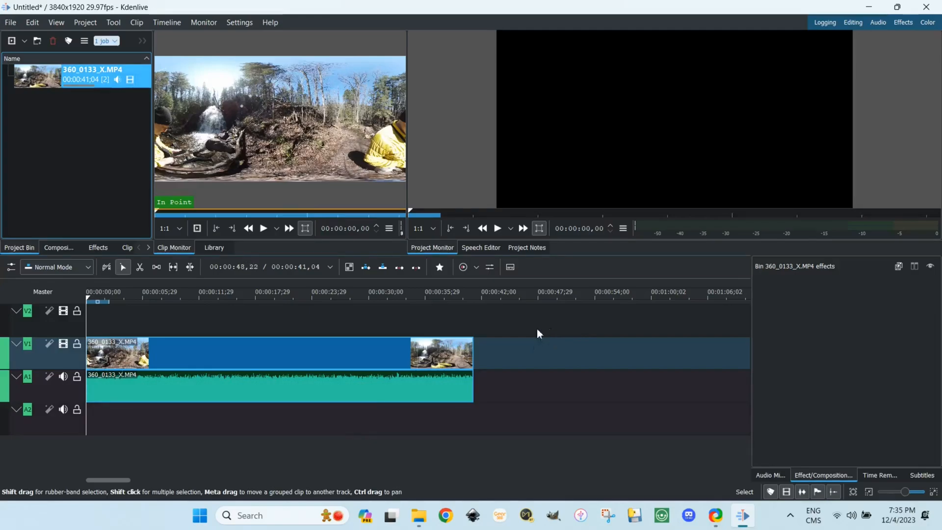
# Extract the timeline frame at 00:00:03,11 as frame01.png in the Test Area 5 folder
pyautogui.click(118, 300)
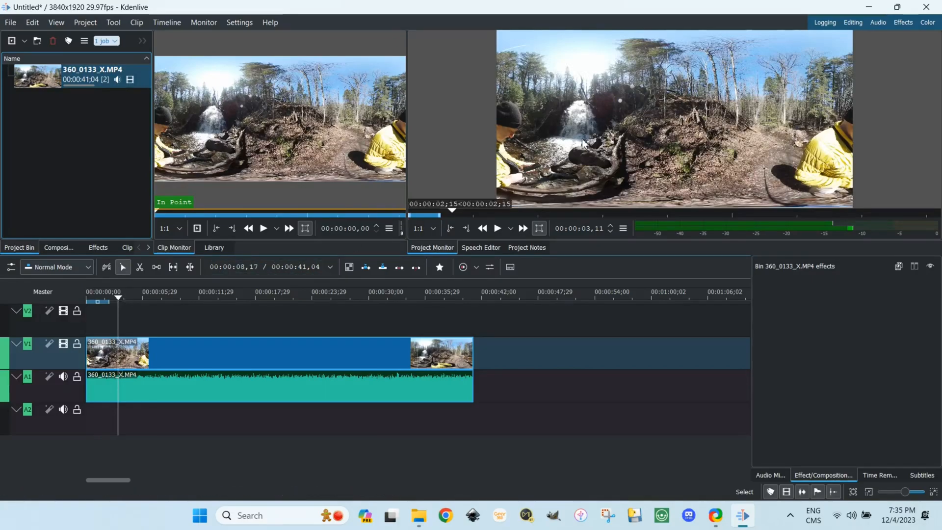
pyautogui.rightClick(643, 128)
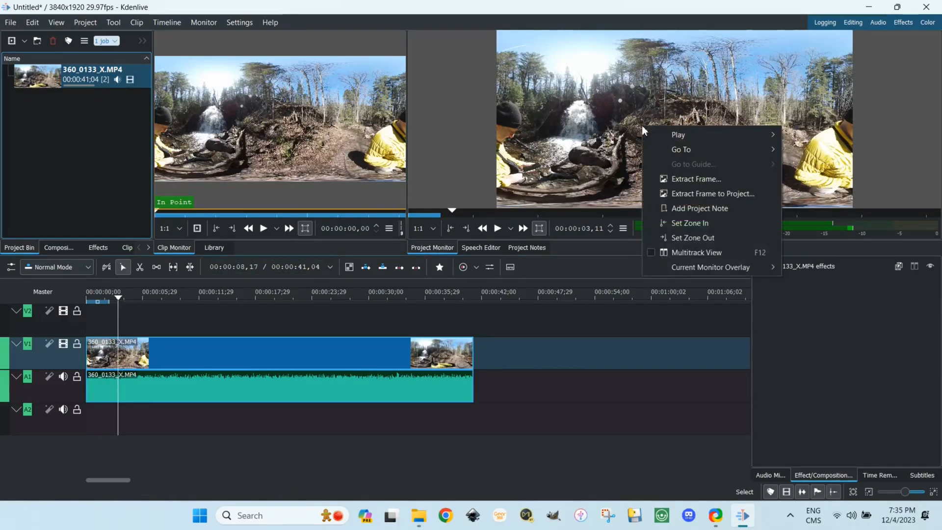
pyautogui.click(681, 180)
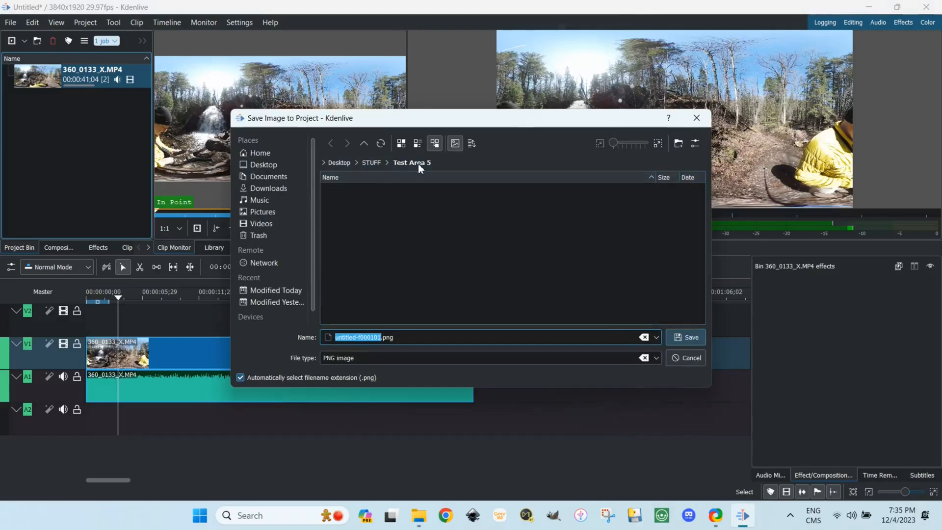
pyautogui.write('frame01')
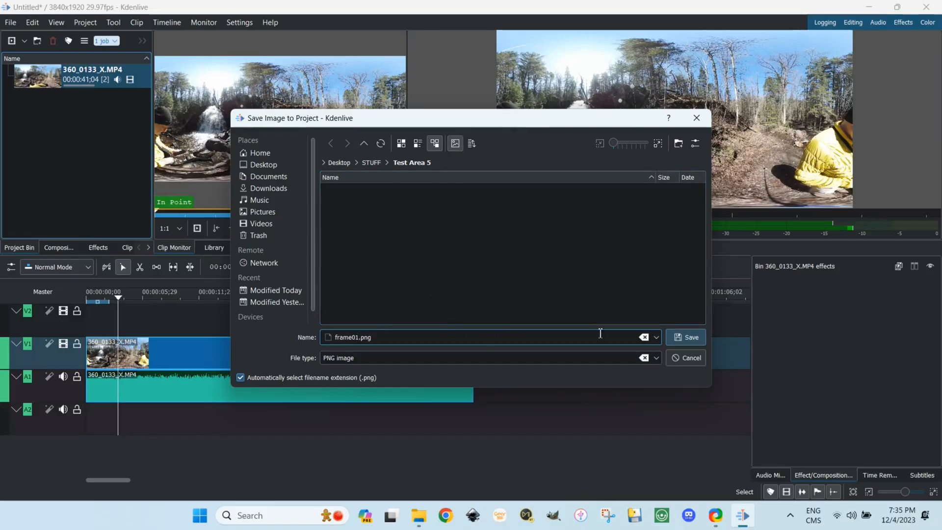
pyautogui.click(673, 337)
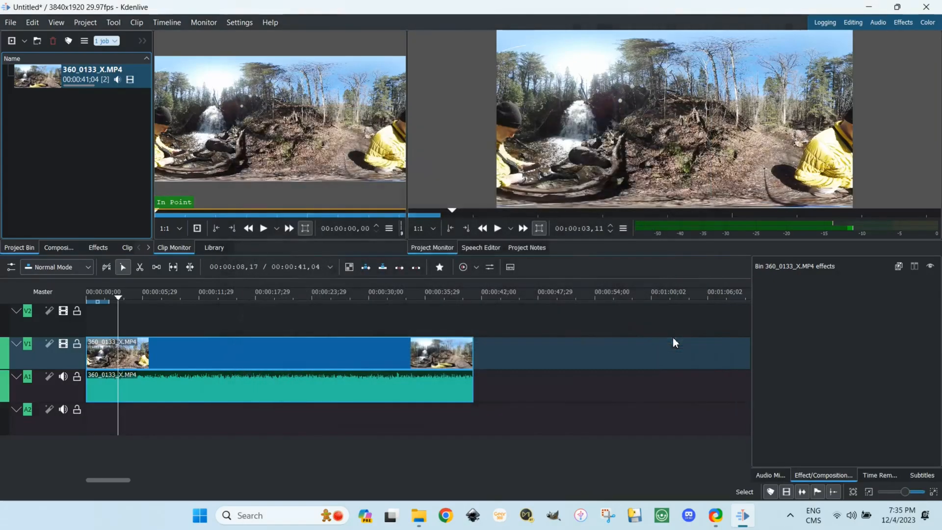
# Extract the timeline frame at 00:00:08,28 as frame02.png in the Test Area 5 folder
pyautogui.click(153, 297)
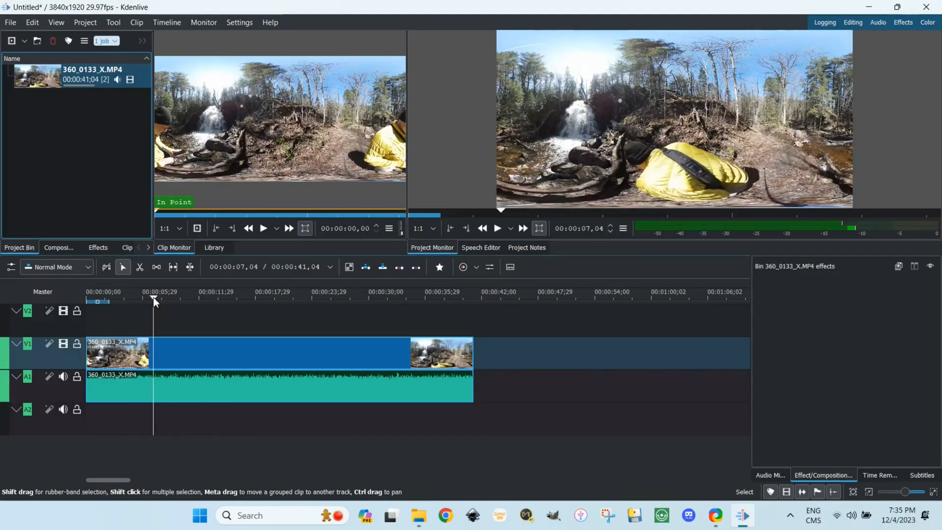
pyautogui.click(170, 297)
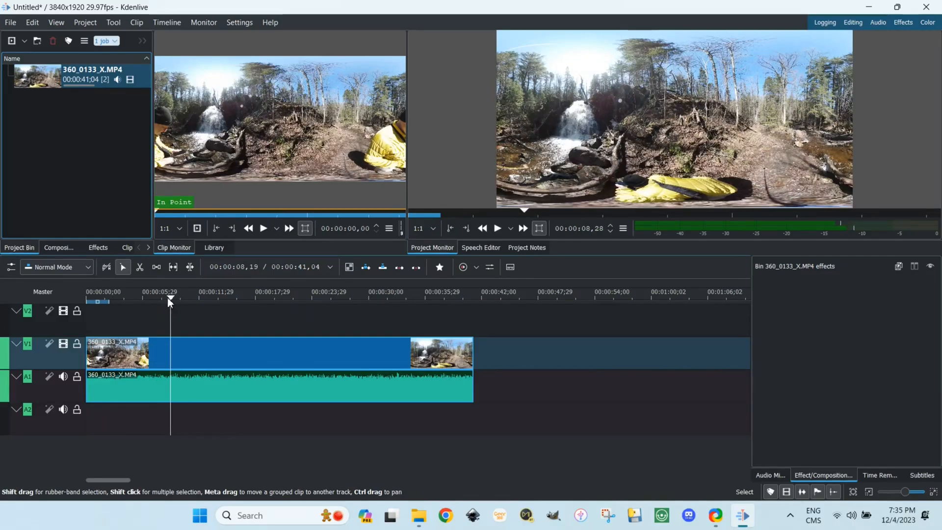
pyautogui.rightClick(685, 131)
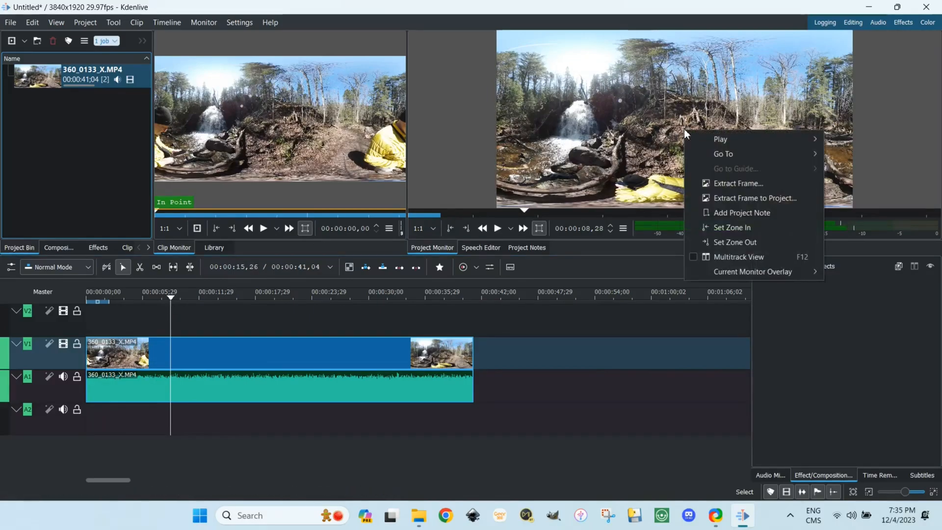
pyautogui.click(721, 184)
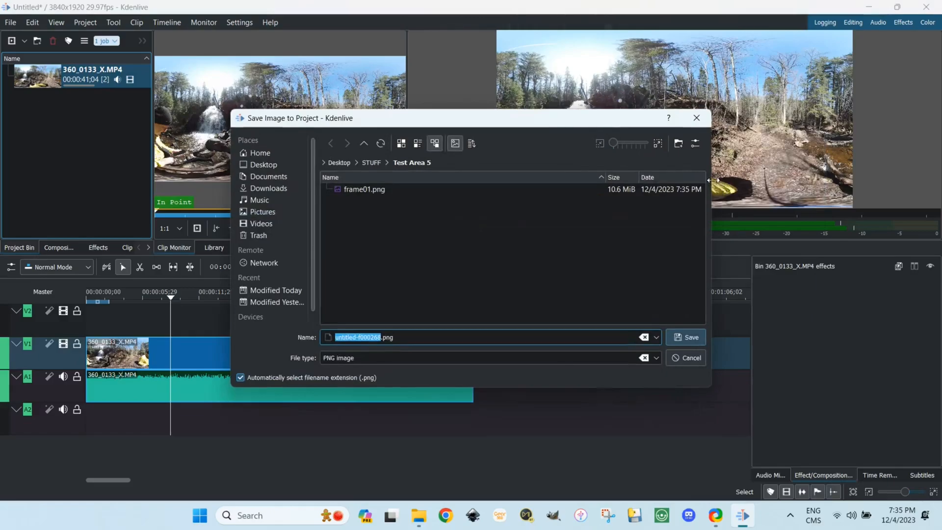
pyautogui.write('frame')
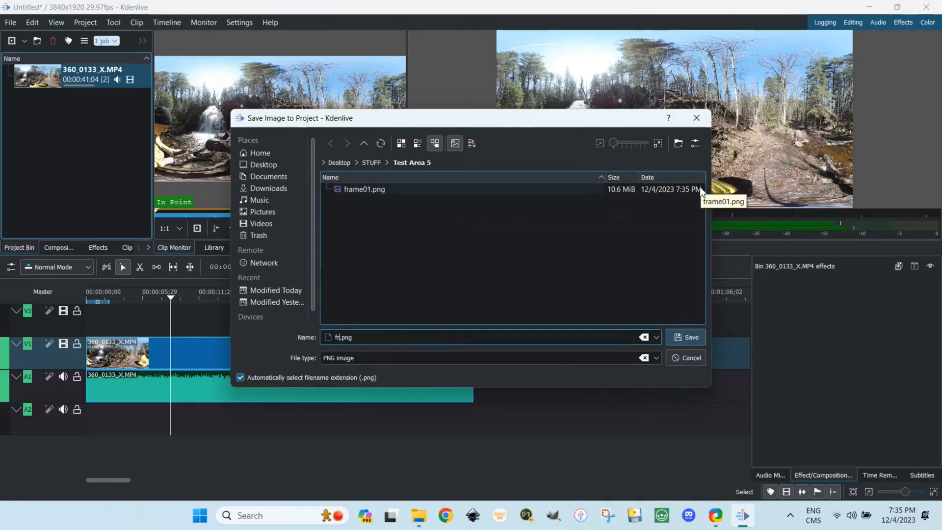
pyautogui.write('02')
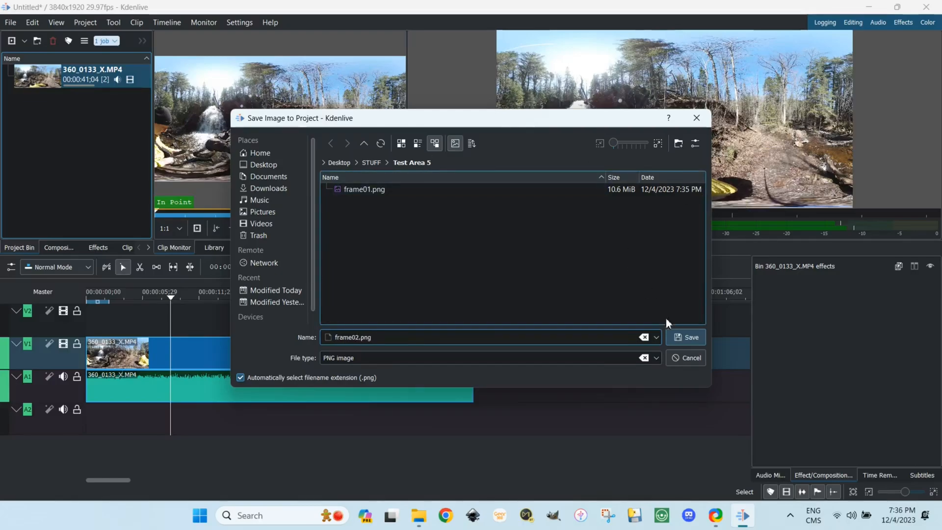
pyautogui.click(686, 341)
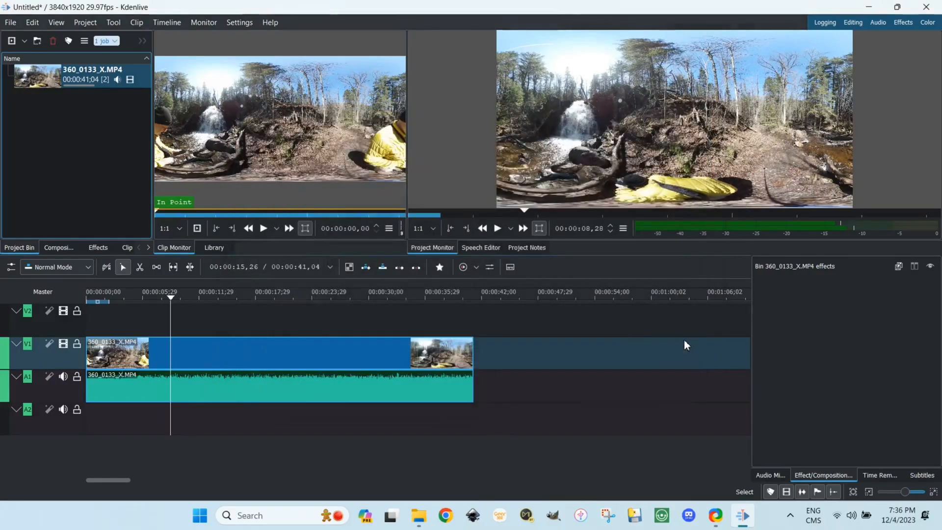
# Save the video project under the name TestPatch in the Videos folder
pyautogui.click(10, 23)
pyautogui.click(35, 98)
pyautogui.write('TestPatch')
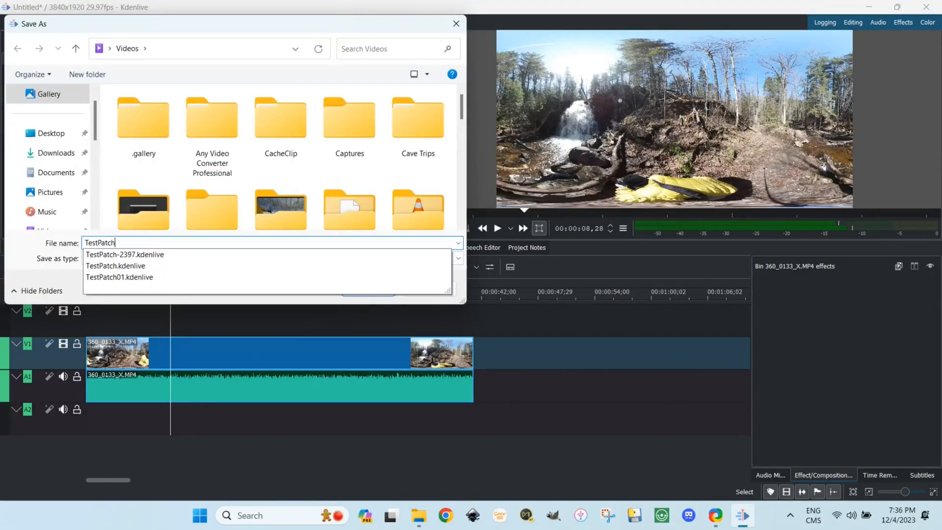
pyautogui.press('Return')
pyautogui.press('Return')
pyautogui.write('TestPatch')
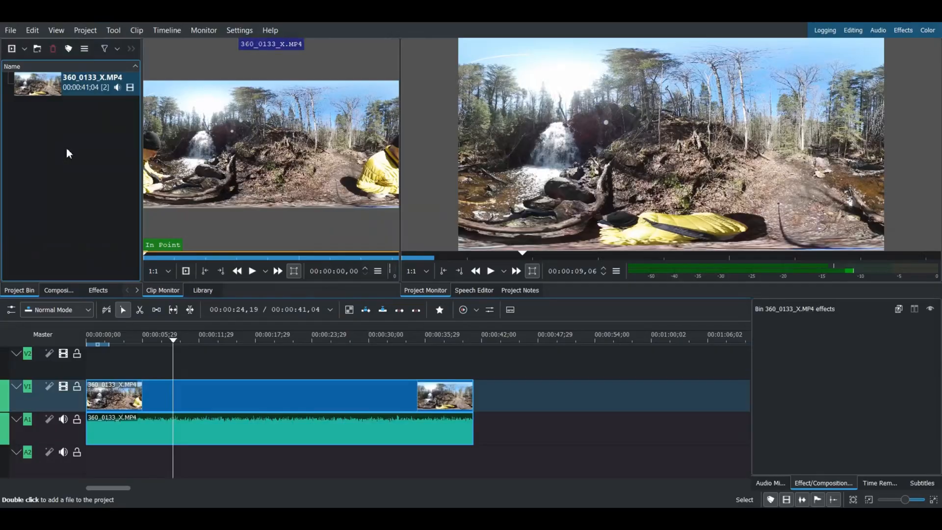
pyautogui.click(11, 30)
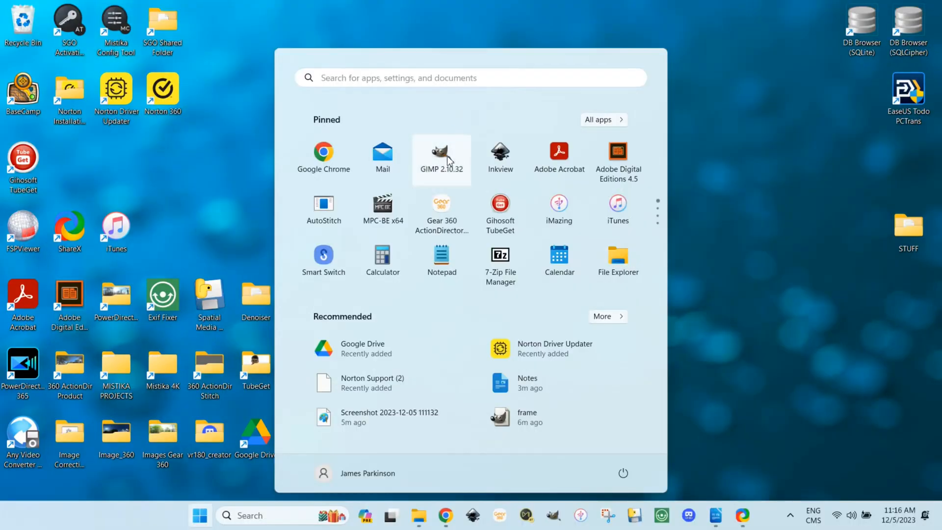
# Launch GIMP and open frame01.png and frame02.png from Desktop, STUFF, Test Area 5 together as layers
pyautogui.click(444, 156)
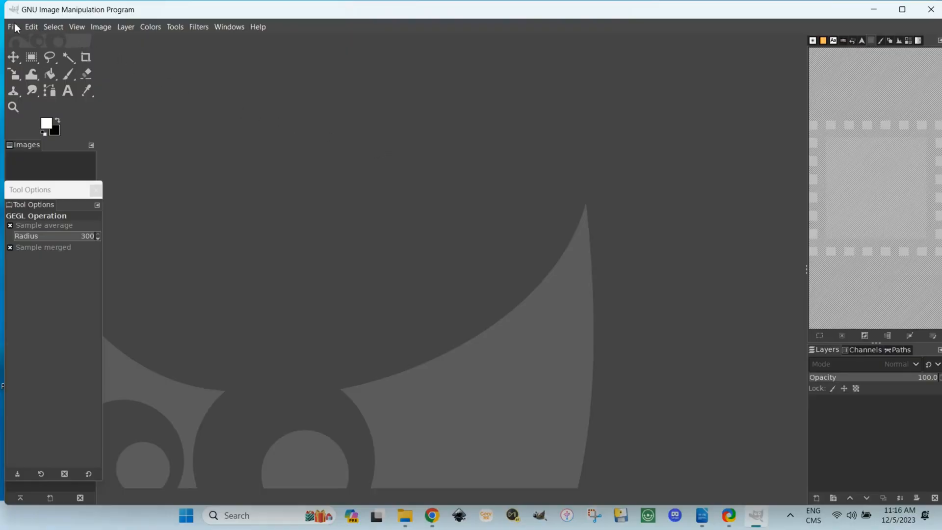
pyautogui.click(13, 28)
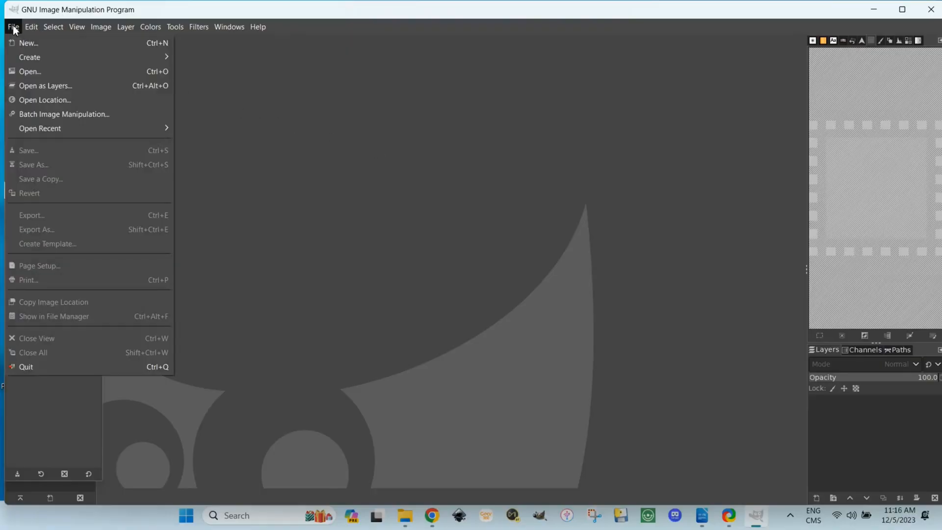
pyautogui.click(28, 86)
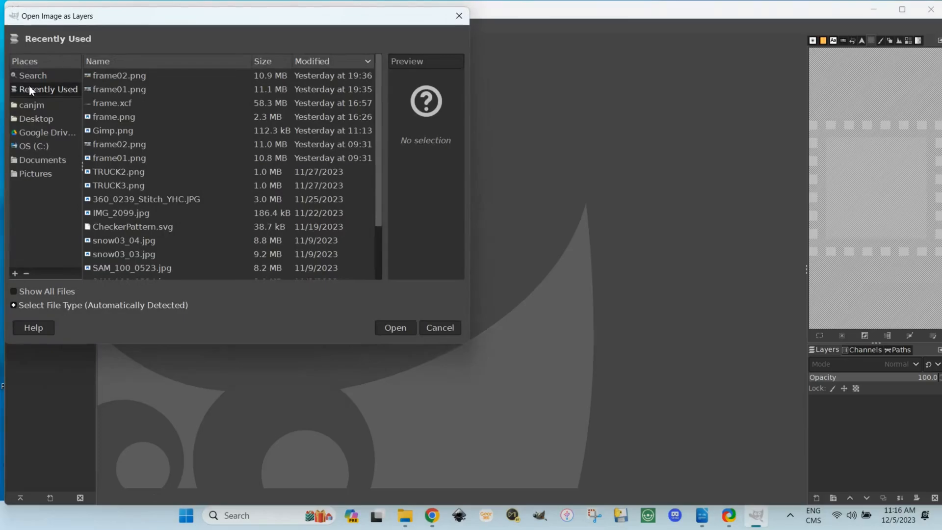
pyautogui.click(28, 117)
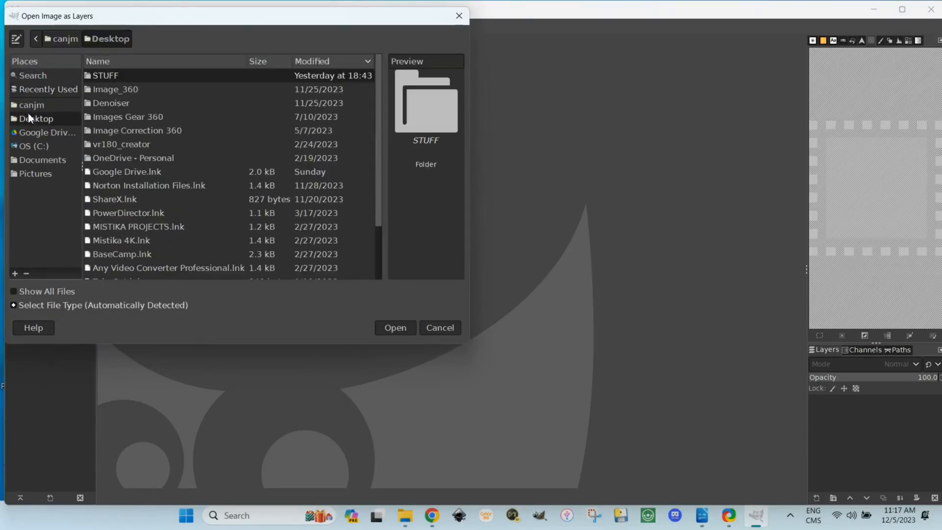
pyautogui.doubleClick(110, 76)
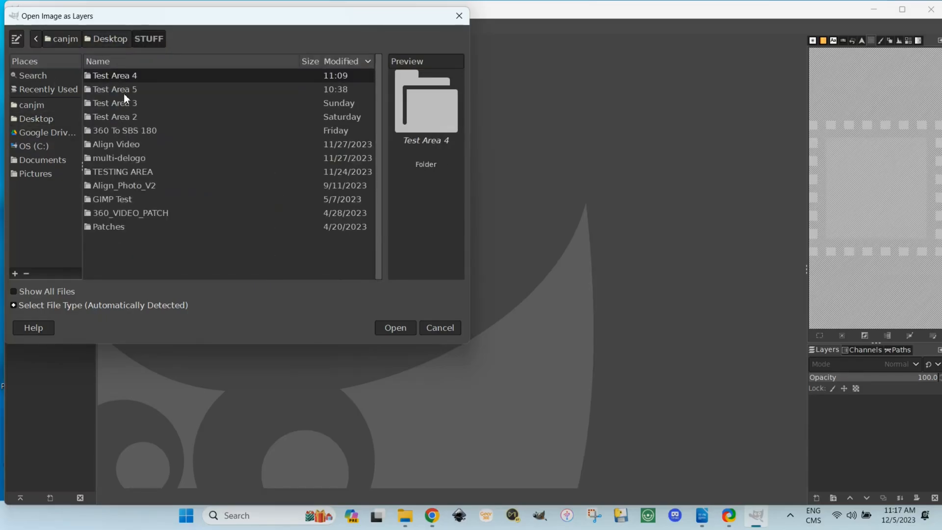
pyautogui.doubleClick(124, 92)
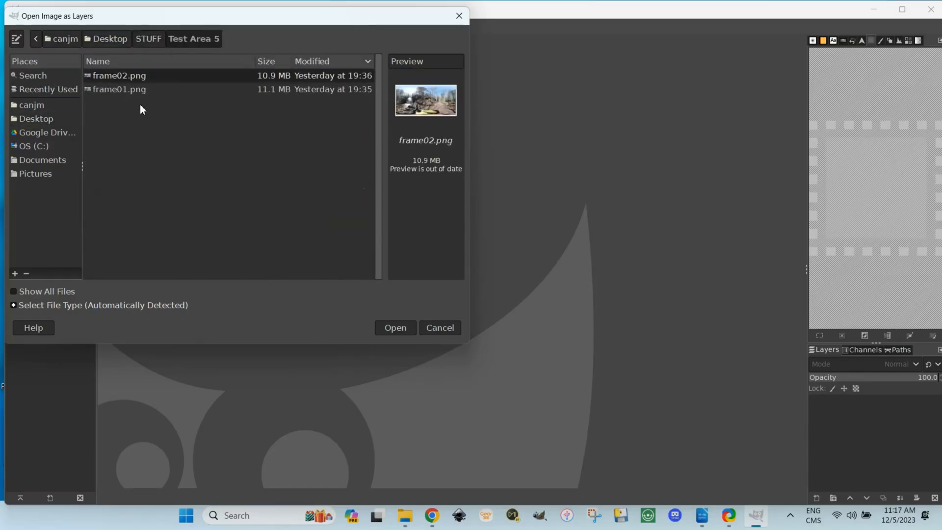
pyautogui.click(137, 90)
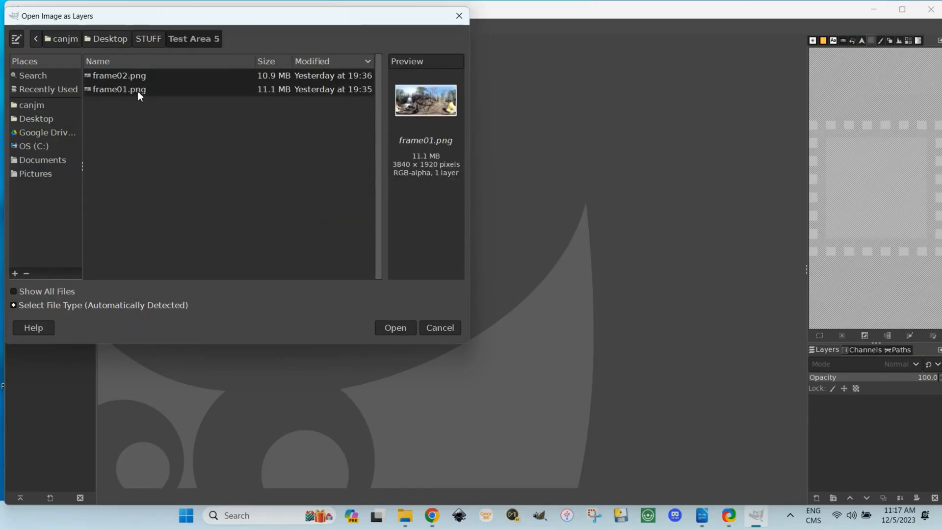
pyautogui.click(385, 329)
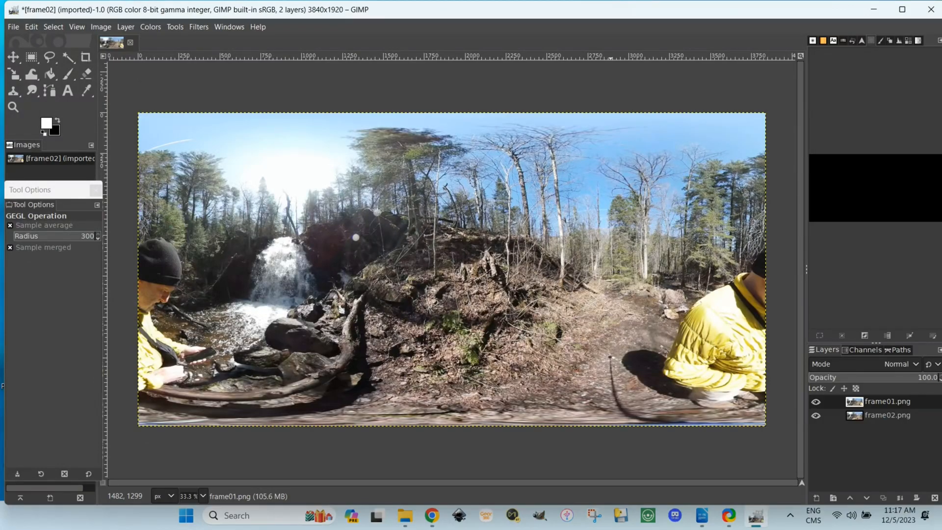
# Duplicate the frame02.png layer
pyautogui.click(856, 414)
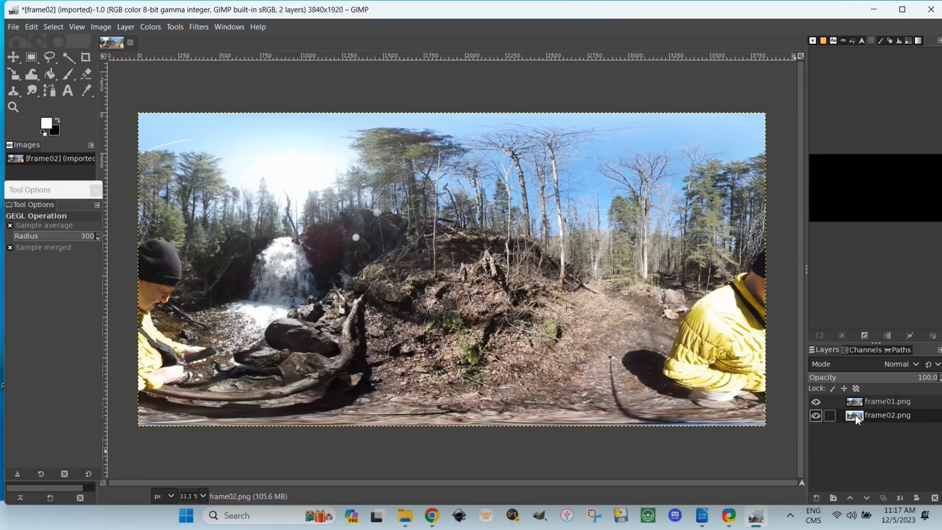
pyautogui.rightClick(855, 414)
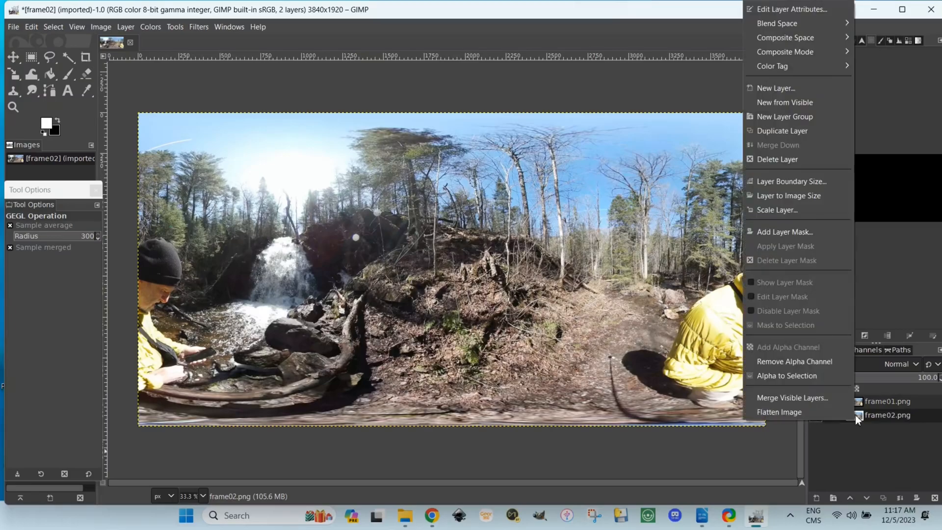
pyautogui.click(790, 134)
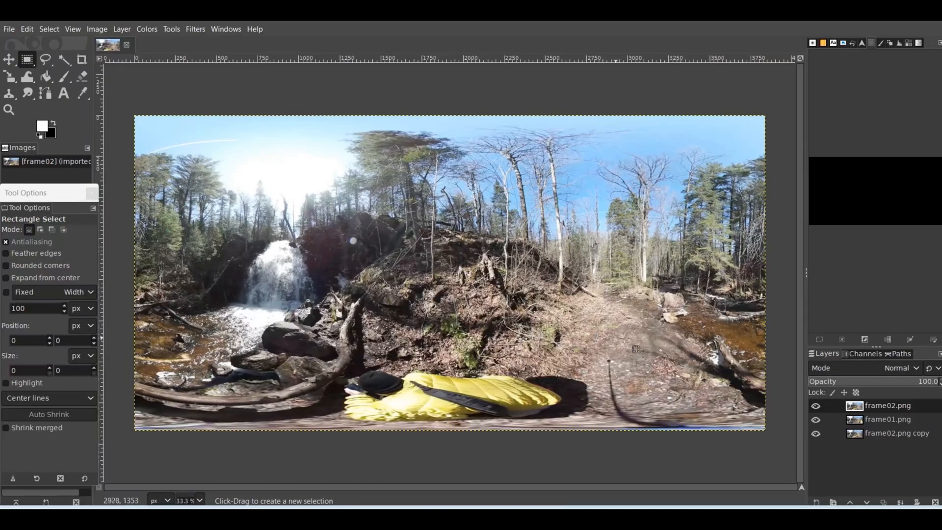
# Add a layer mask initialized to Black (full transparency) to the topmost frame02.png layer
pyautogui.rightClick(856, 410)
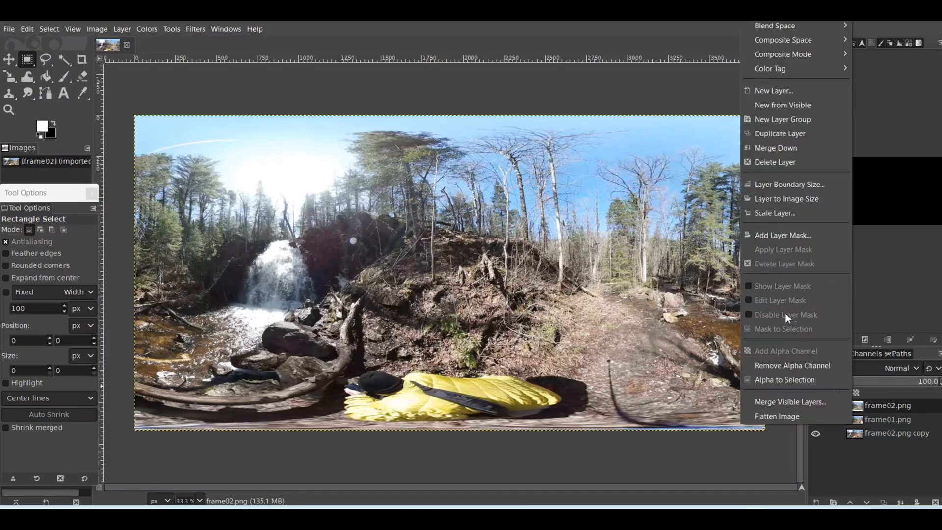
pyautogui.click(784, 236)
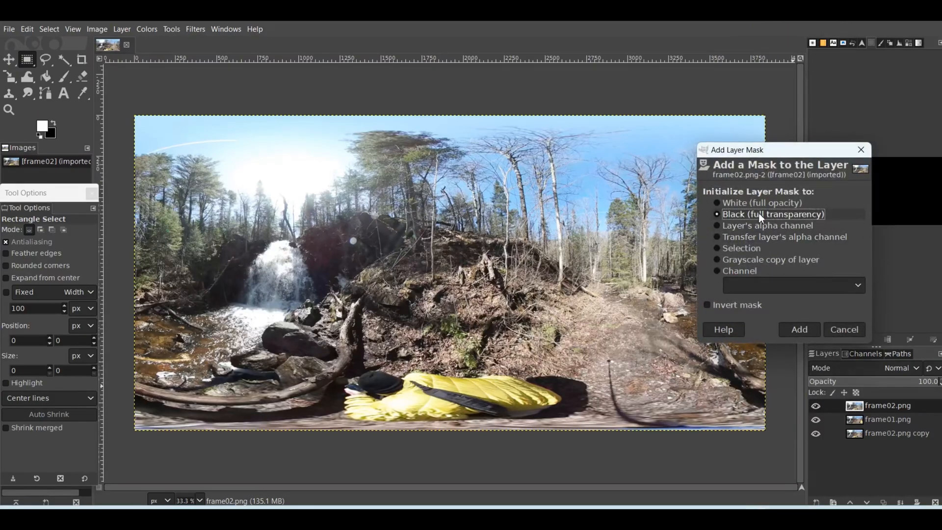
pyautogui.click(801, 328)
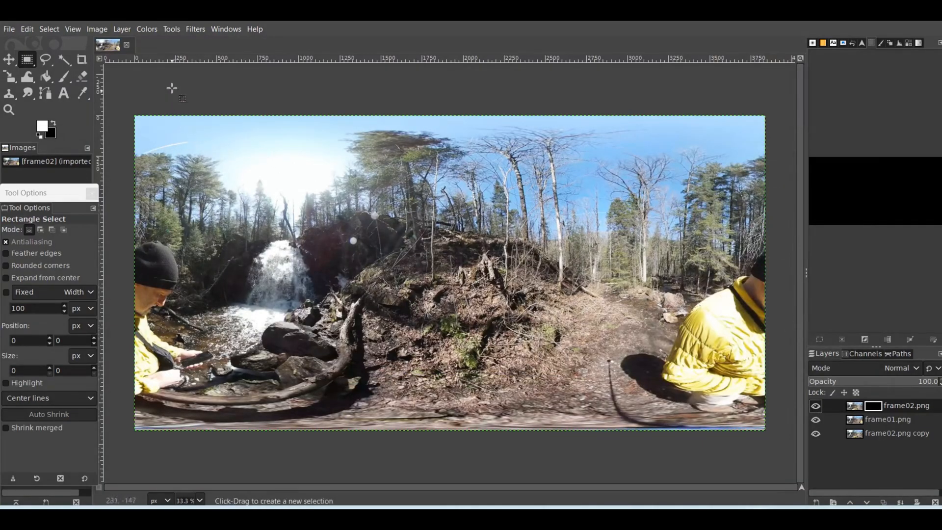
# Choose the Paintbrush tool and set the foreground color to white (ffffff) and the background color to black (000000)
pyautogui.click(170, 29)
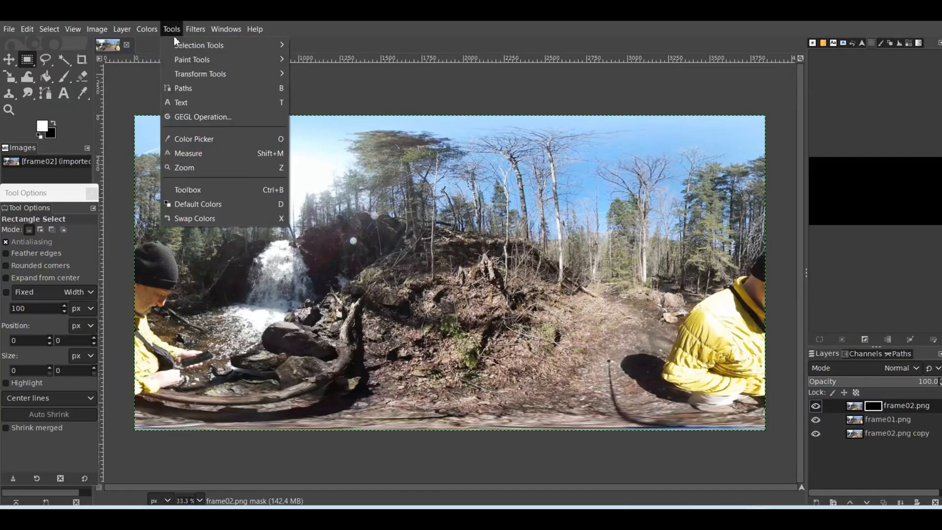
pyautogui.moveTo(190, 58)
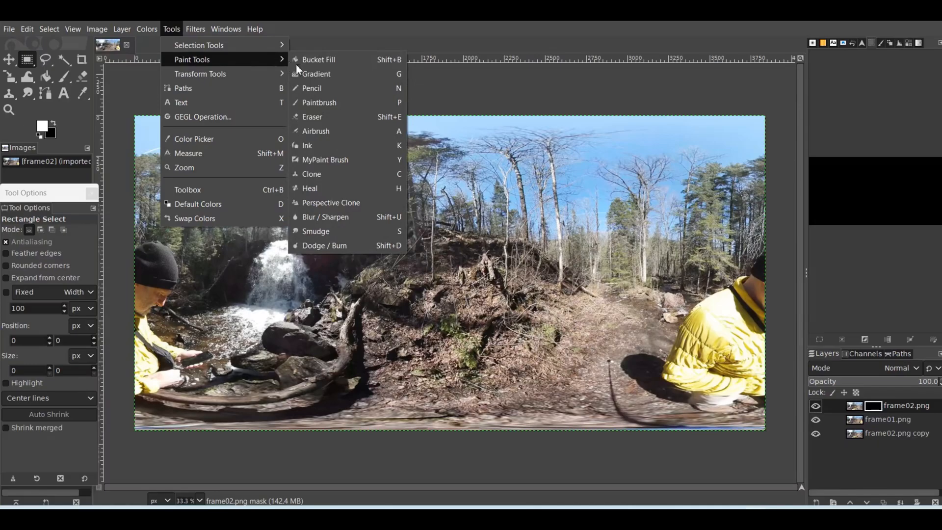
pyautogui.click(328, 102)
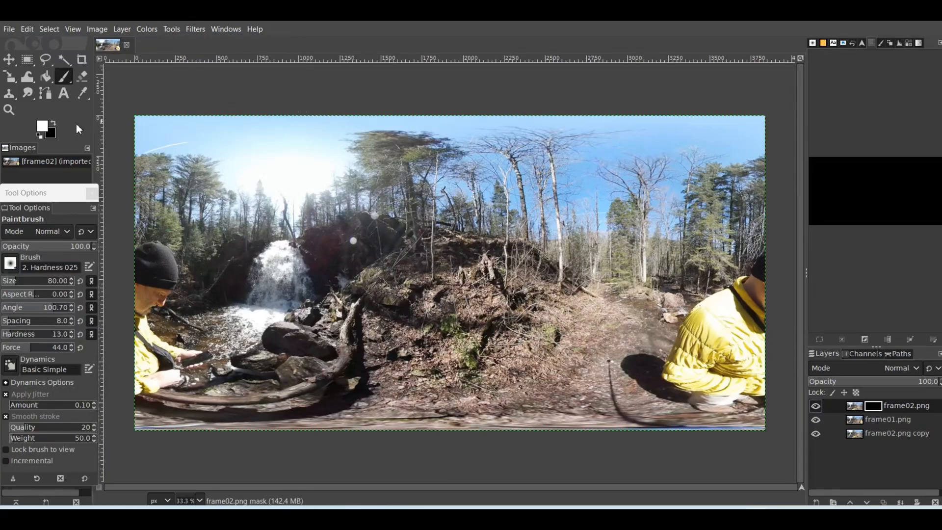
pyautogui.click(45, 126)
pyautogui.click(45, 125)
pyautogui.moveTo(44, 126); pyautogui.dragTo(6, 70)
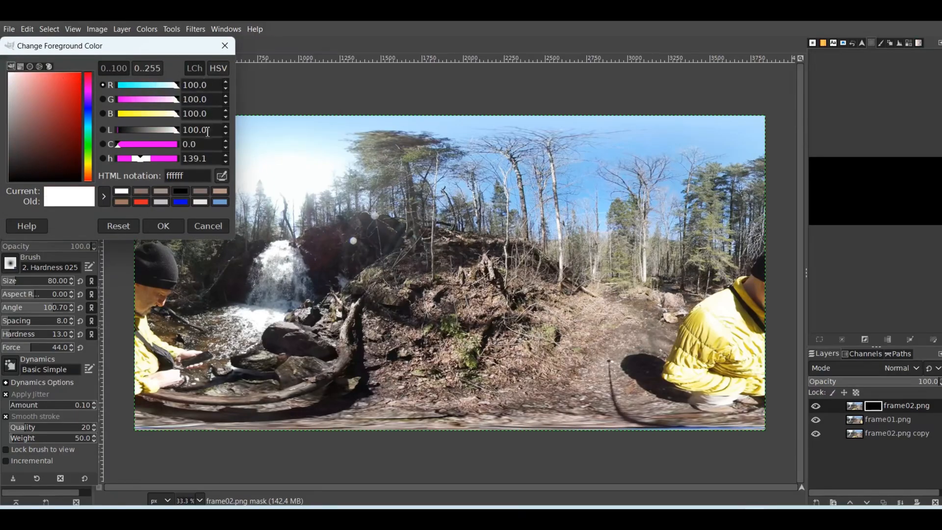
pyautogui.click(170, 225)
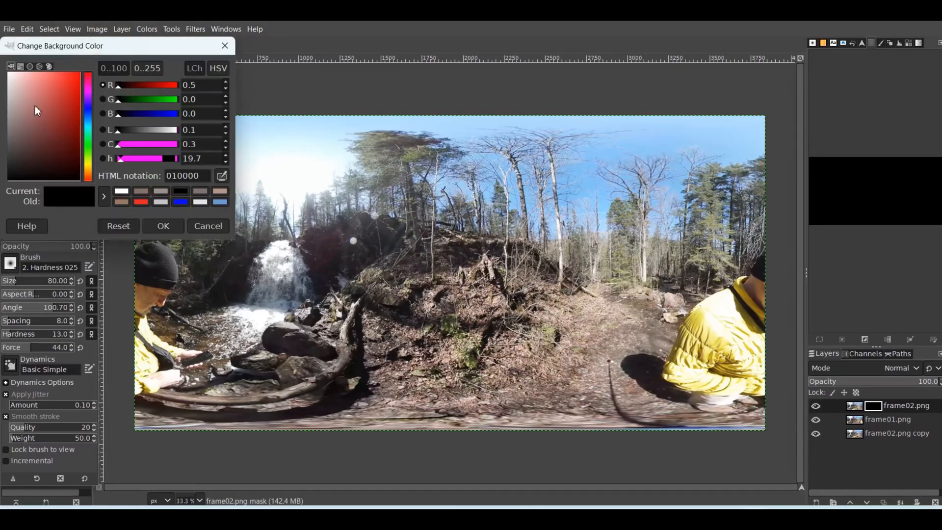
pyautogui.moveTo(22, 90); pyautogui.dragTo(93, 190)
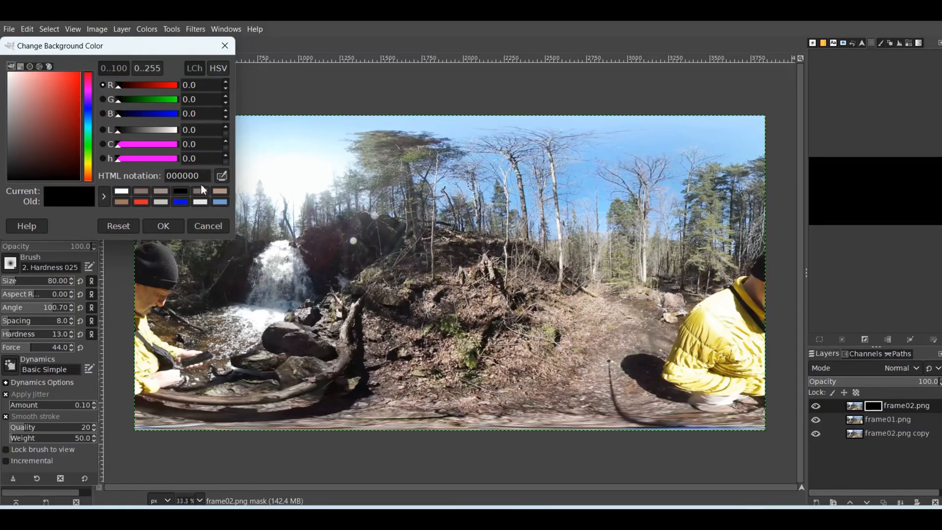
pyautogui.click(171, 228)
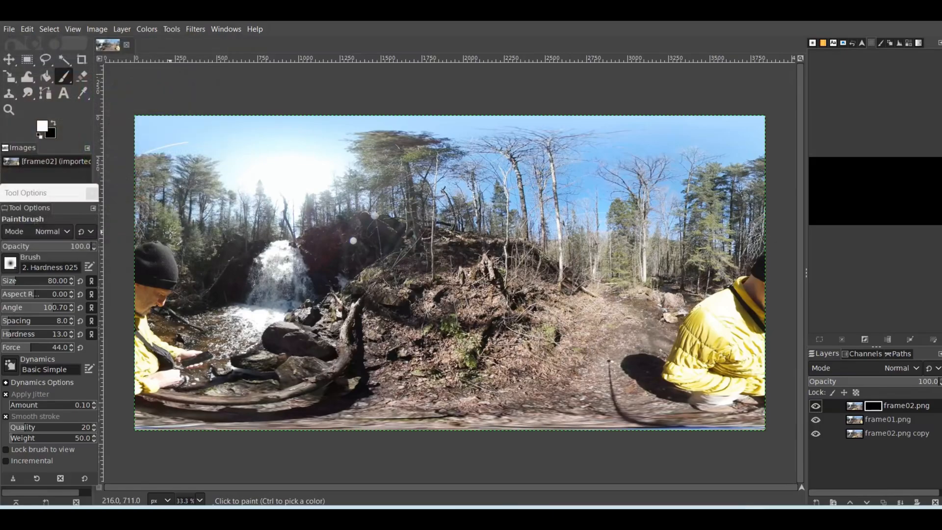
# Use the 2. Hardness 025 brush and enlarge it to suit painting over the person in the yellow jacket
pyautogui.click(12, 263)
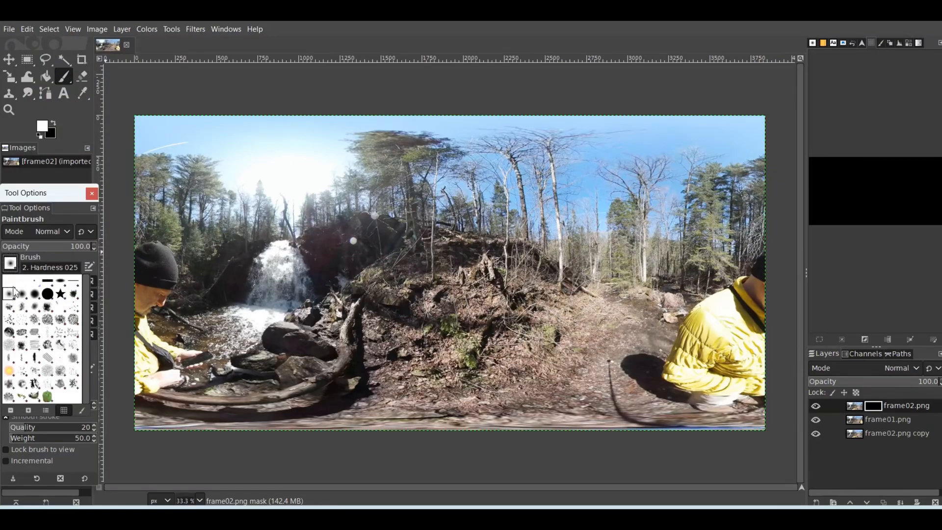
pyautogui.click(15, 266)
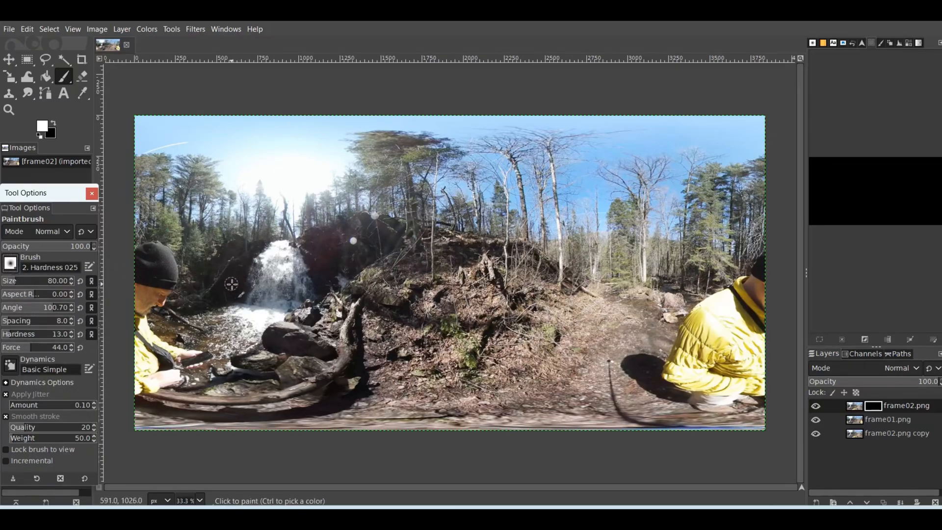
pyautogui.click(38, 283)
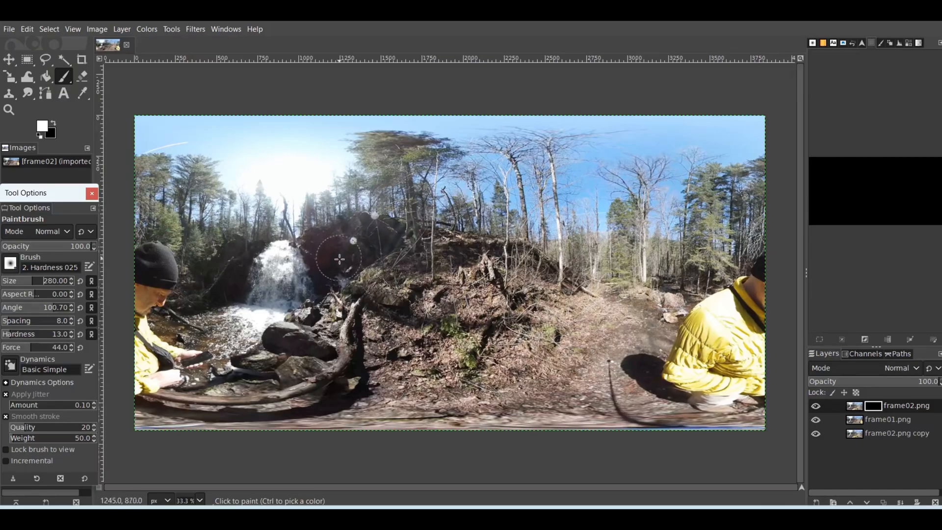
pyautogui.moveTo(39, 284); pyautogui.dragTo(24, 283)
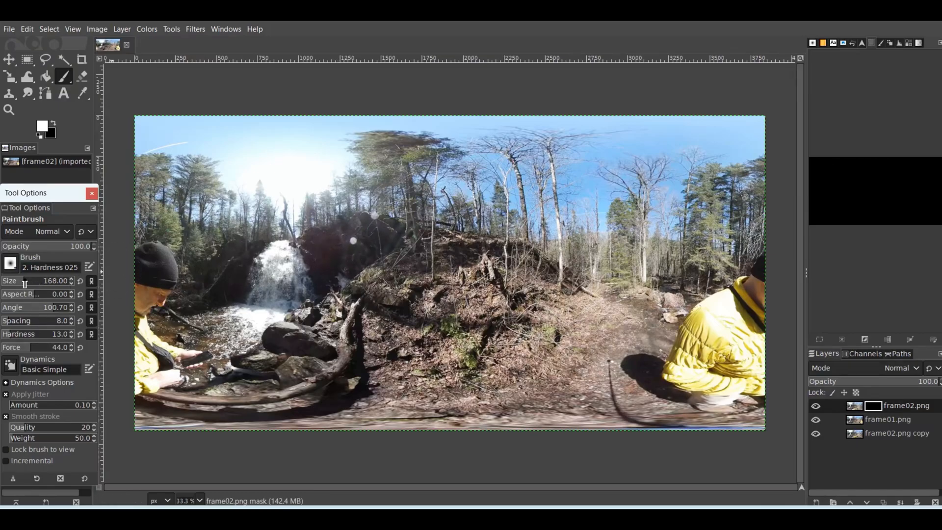
pyautogui.click(19, 283)
pyautogui.click(27, 283)
pyautogui.click(19, 283)
# Paint white on the frame02.png layer mask over the person in yellow at both side edges of the image
pyautogui.moveTo(176, 279)
pyautogui.mouseDown()
pyautogui.moveTo(148, 242)
pyautogui.moveTo(175, 268)
pyautogui.moveTo(159, 243)
pyautogui.moveTo(169, 294)
pyautogui.moveTo(154, 256)
pyautogui.moveTo(152, 293)
pyautogui.moveTo(135, 301)
pyautogui.moveTo(151, 335)
pyautogui.moveTo(150, 260)
pyautogui.moveTo(194, 360)
pyautogui.moveTo(143, 346)
pyautogui.moveTo(135, 355)
pyautogui.moveTo(190, 383)
pyautogui.moveTo(147, 366)
pyautogui.mouseUp()
pyautogui.hotkey('ctrl', 'z')
pyautogui.moveTo(641, 374)
pyautogui.mouseDown()
pyautogui.moveTo(657, 391)
pyautogui.moveTo(731, 409)
pyautogui.moveTo(690, 387)
pyautogui.moveTo(676, 345)
pyautogui.moveTo(768, 248)
pyautogui.moveTo(760, 277)
pyautogui.moveTo(710, 313)
pyautogui.moveTo(760, 310)
pyautogui.moveTo(746, 326)
pyautogui.moveTo(691, 317)
pyautogui.moveTo(733, 326)
pyautogui.moveTo(751, 346)
pyautogui.moveTo(690, 333)
pyautogui.moveTo(678, 354)
pyautogui.moveTo(690, 368)
pyautogui.moveTo(723, 358)
pyautogui.moveTo(763, 367)
pyautogui.moveTo(762, 393)
pyautogui.moveTo(697, 373)
pyautogui.mouseUp()
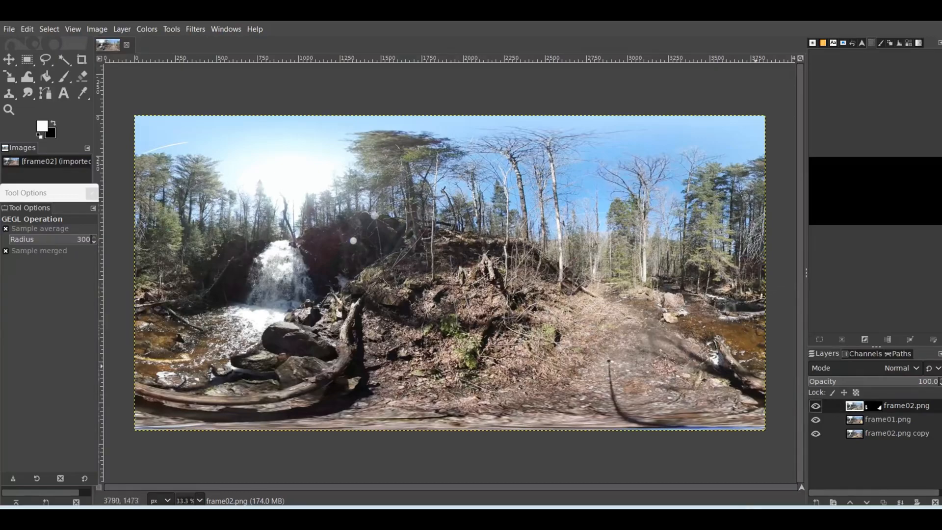
# Create a new layer from the visible image and apply Panorama Projection to it with a tilt of 90
pyautogui.click(122, 29)
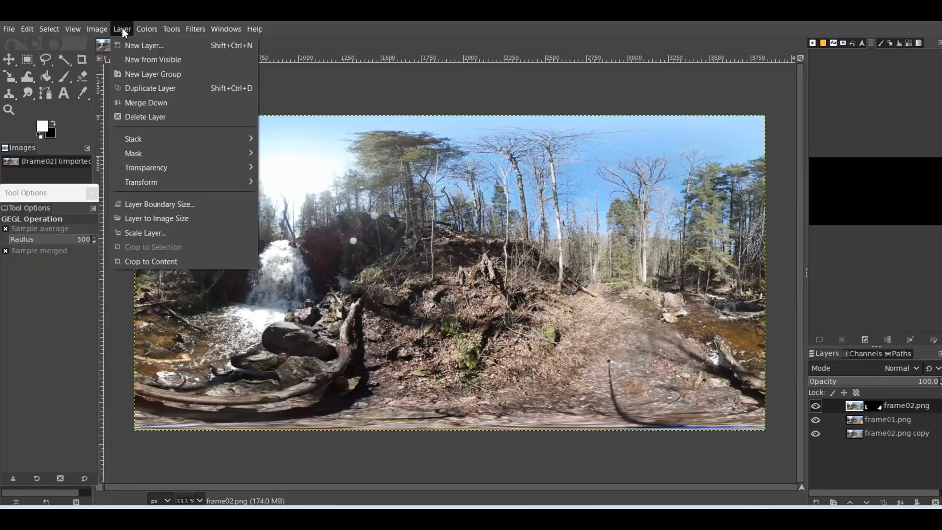
pyautogui.click(137, 57)
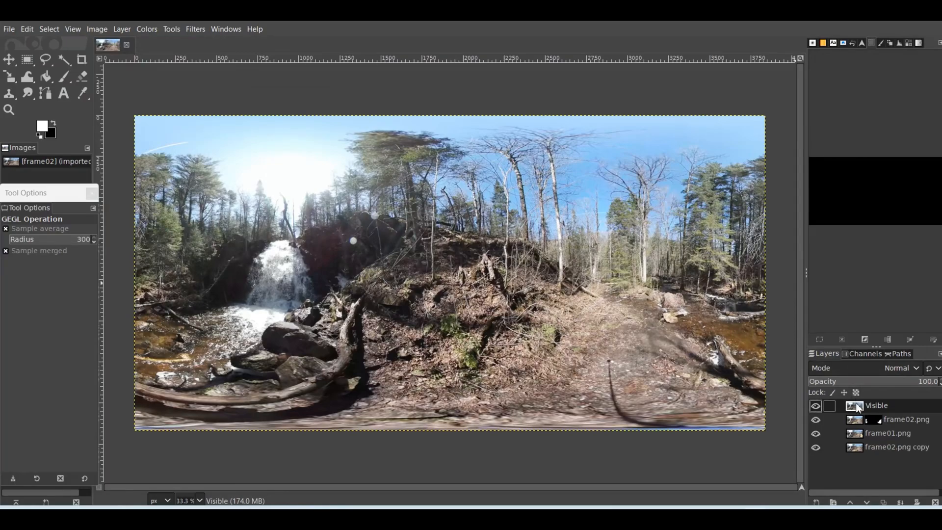
pyautogui.rightClick(488, 297)
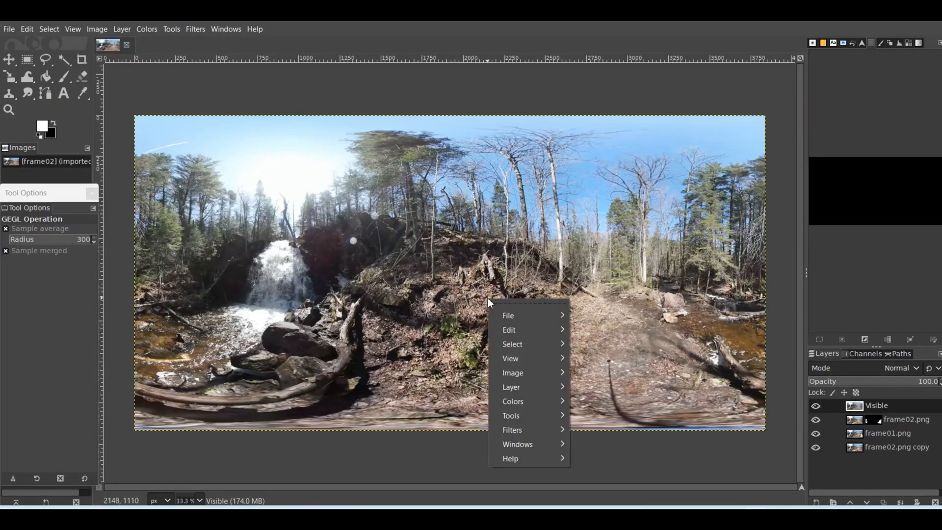
pyautogui.moveTo(512, 436)
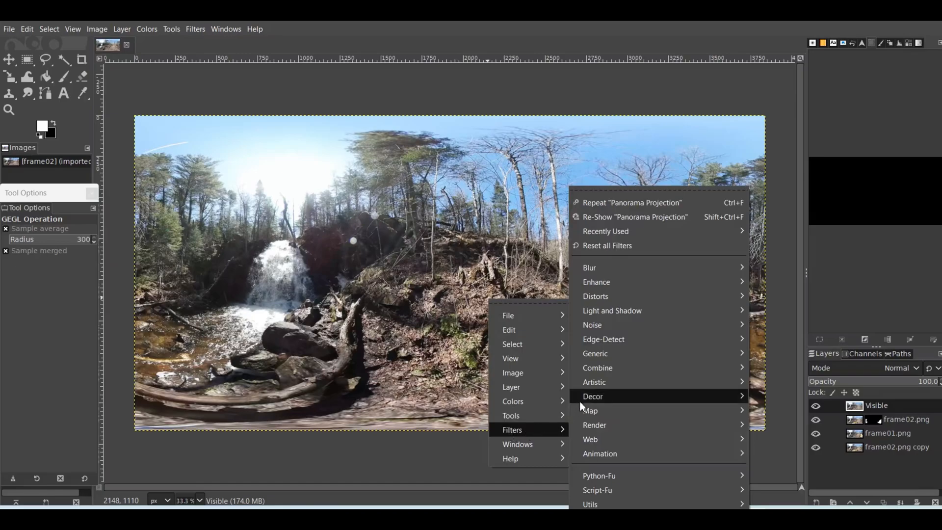
pyautogui.moveTo(643, 412)
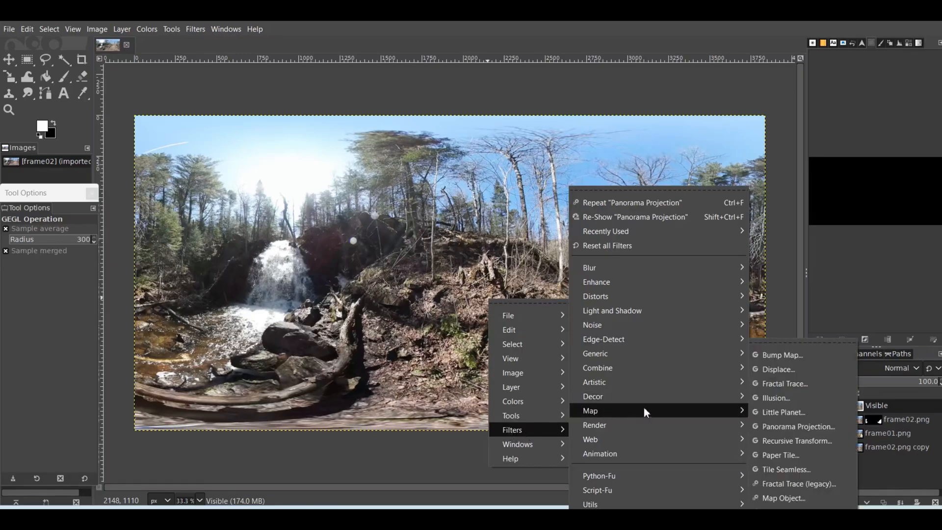
pyautogui.click(777, 426)
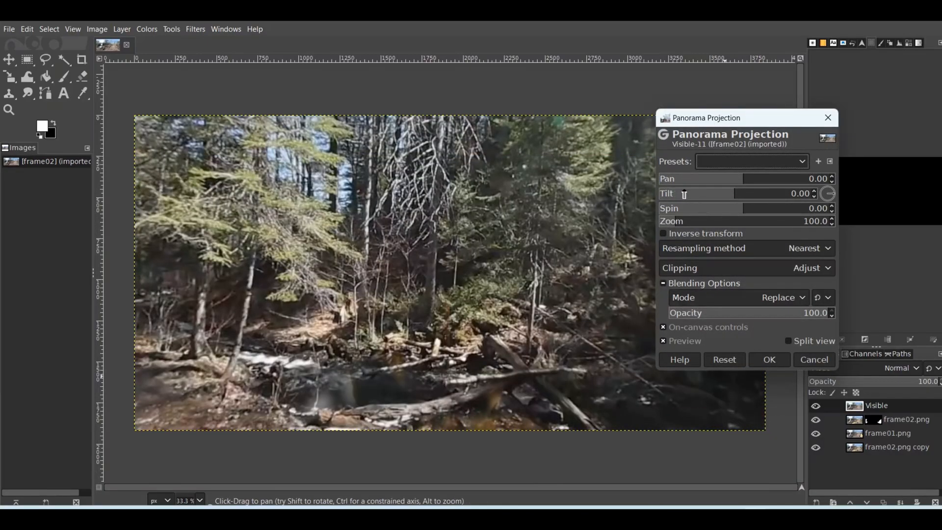
pyautogui.click(814, 192)
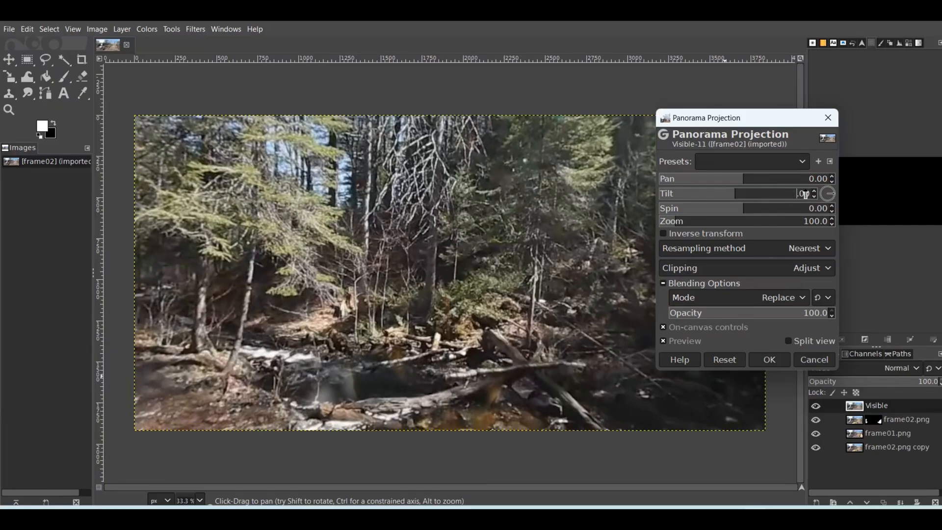
pyautogui.write('90')
pyautogui.press('Return')
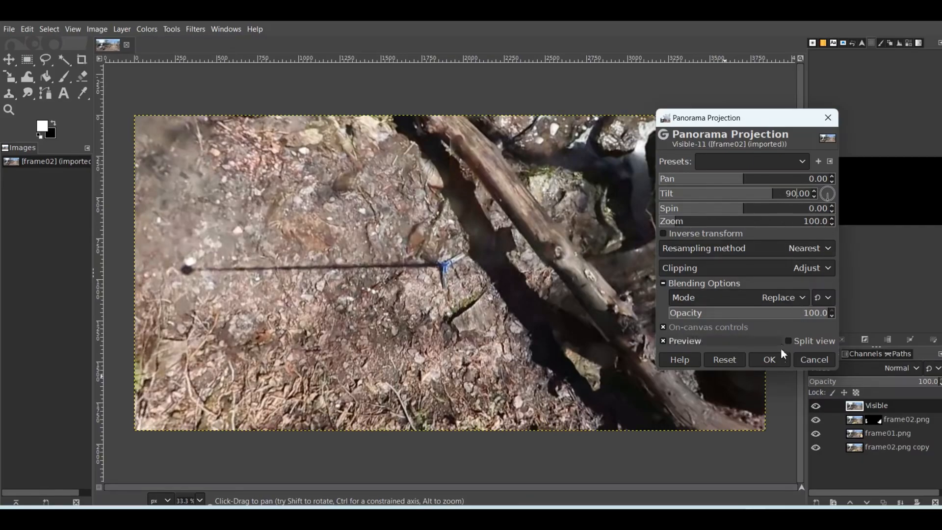
pyautogui.click(776, 360)
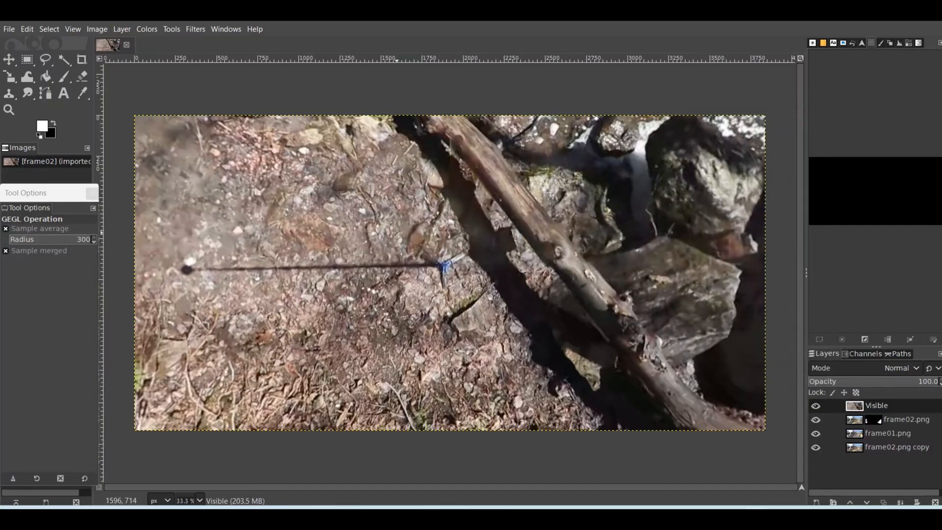
# Clone nearby ground over the blue tripod remnant and its long thin shadow on the Visible layer
pyautogui.click(176, 29)
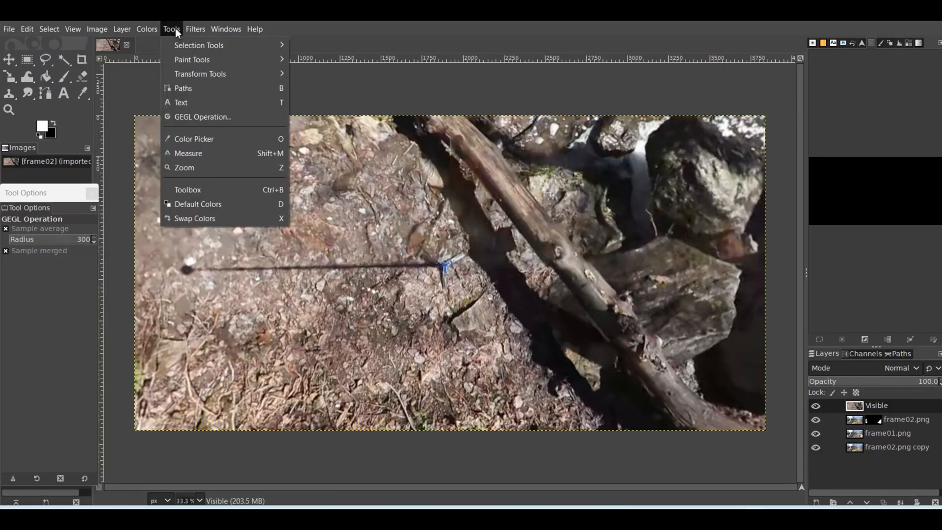
pyautogui.moveTo(180, 60)
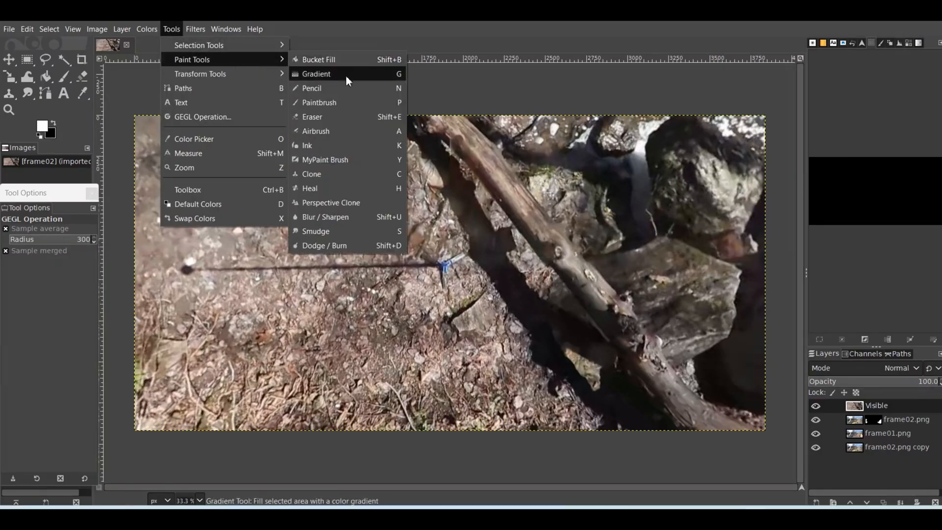
pyautogui.click(337, 174)
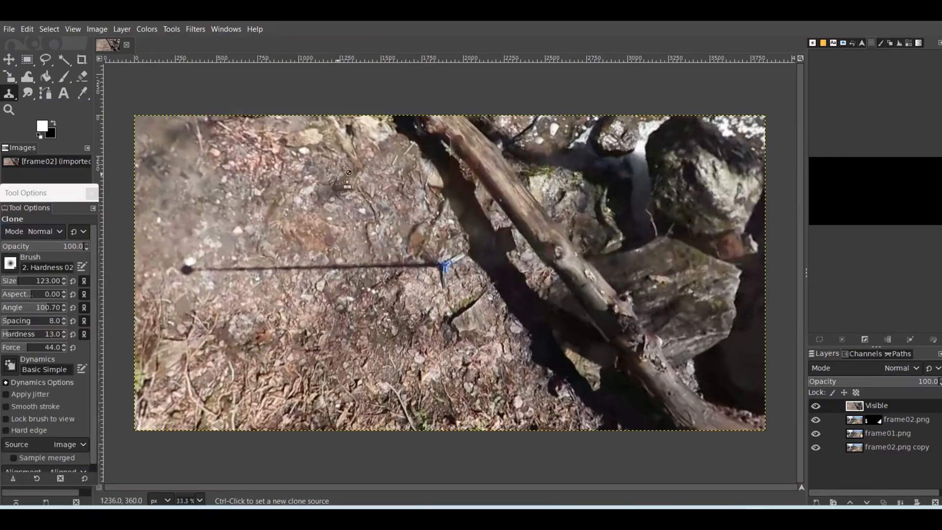
pyautogui.keyDown('ctrl'); pyautogui.click(465, 285); pyautogui.keyUp('ctrl')
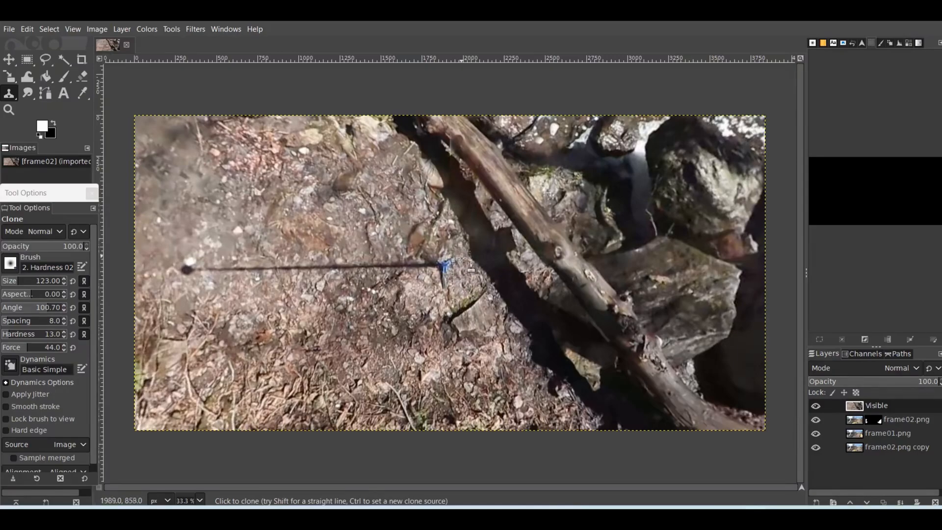
pyautogui.moveTo(446, 296); pyautogui.dragTo(446, 263)
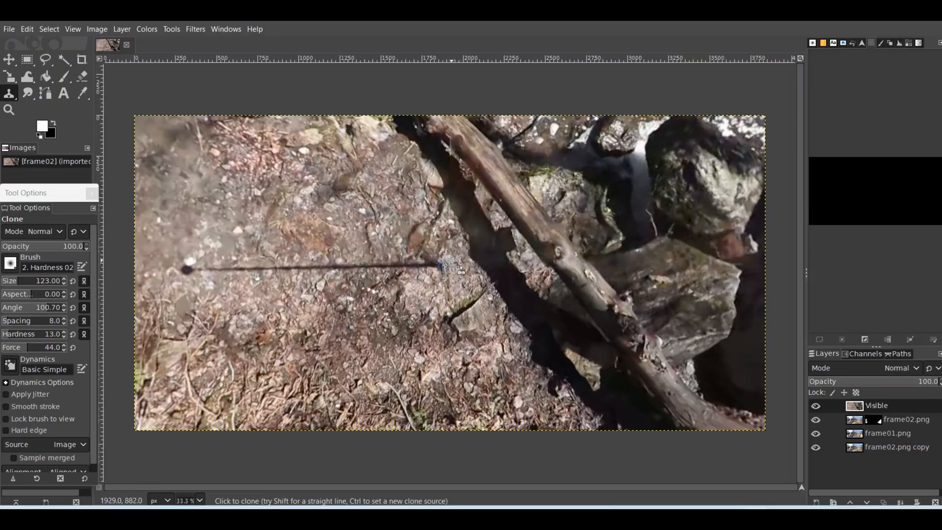
pyautogui.moveTo(442, 284); pyautogui.dragTo(444, 263)
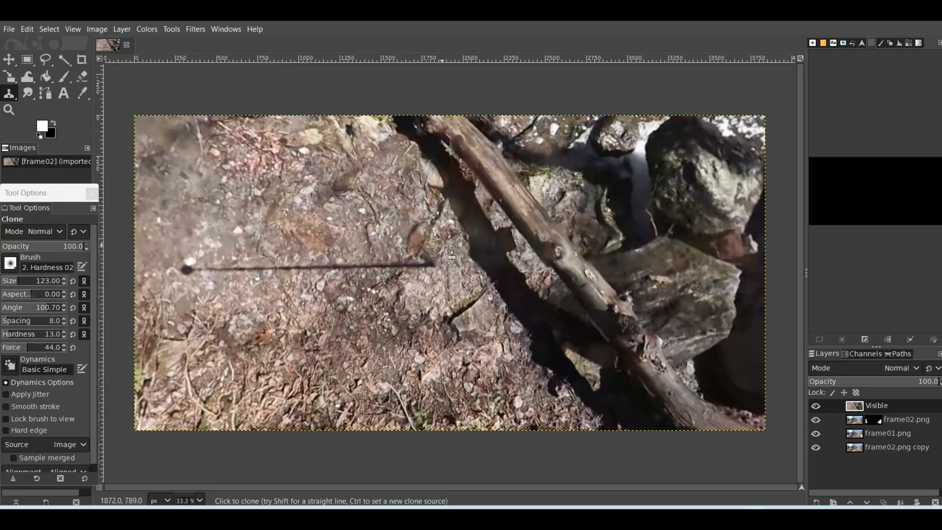
pyautogui.moveTo(436, 264)
pyautogui.mouseDown()
pyautogui.moveTo(208, 274)
pyautogui.moveTo(188, 263)
pyautogui.moveTo(219, 285)
pyautogui.mouseUp()
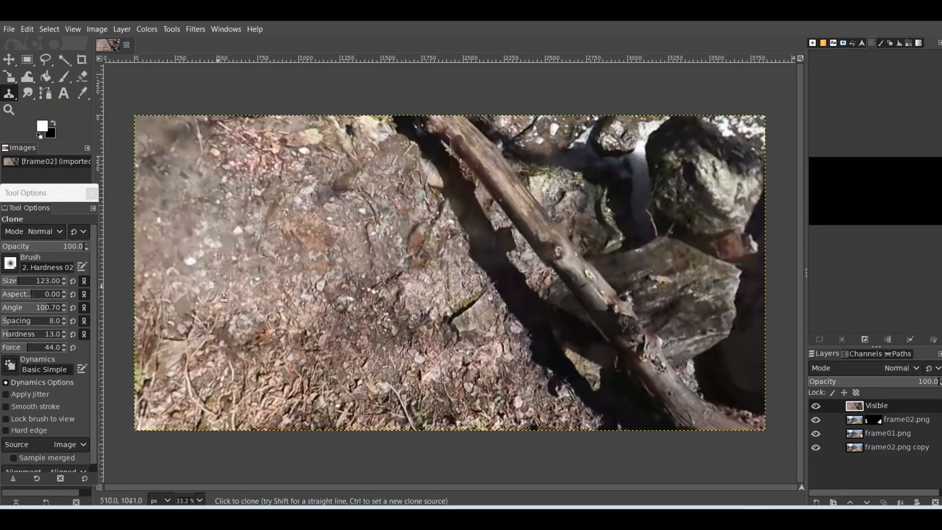
# Apply Panorama Projection to the Visible layer with a tilt of 90 and inverse transform enabled
pyautogui.rightClick(460, 272)
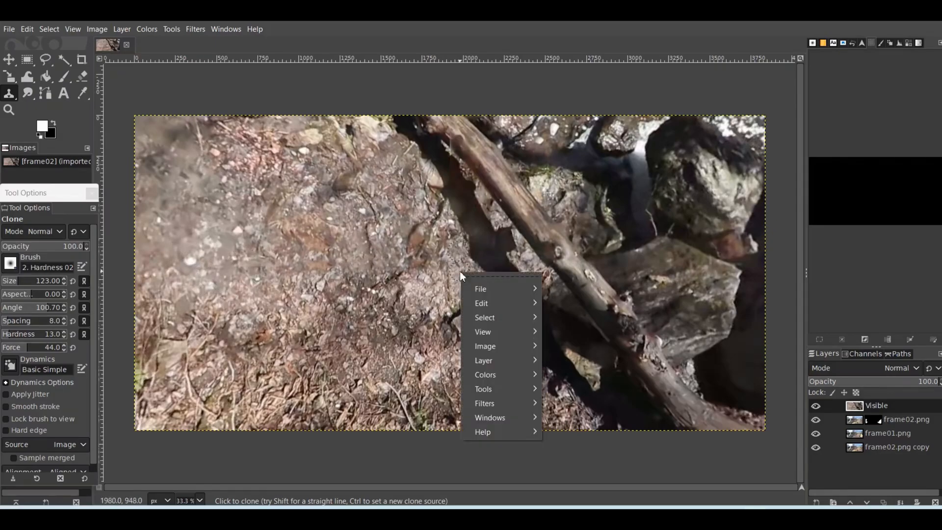
pyautogui.moveTo(481, 401)
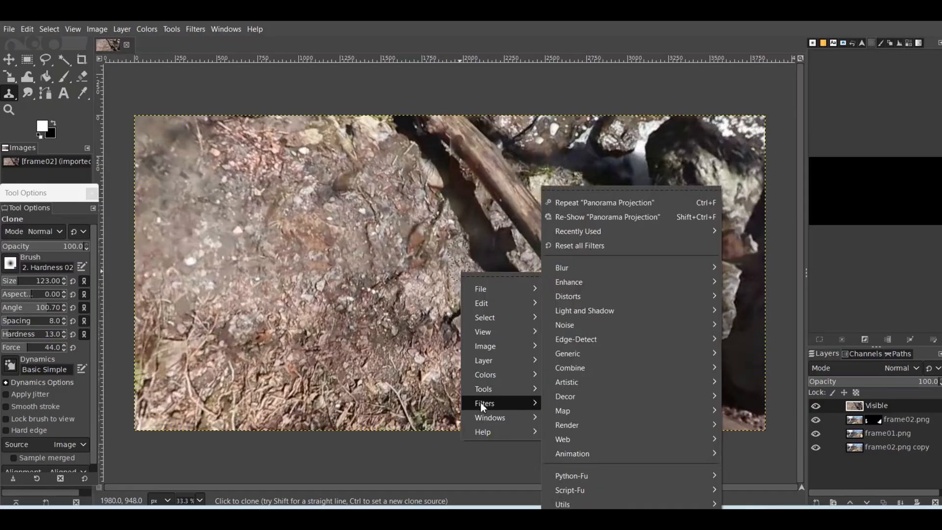
pyautogui.moveTo(585, 411)
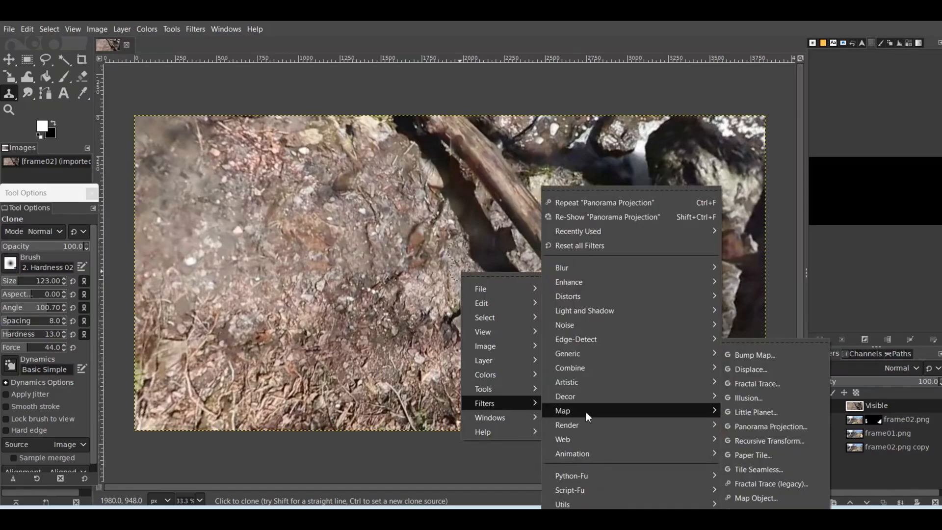
pyautogui.click(739, 426)
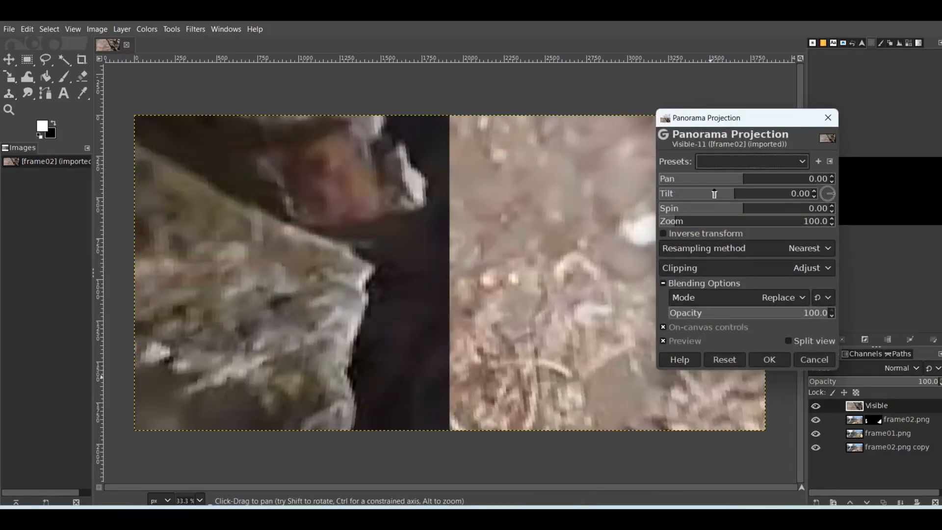
pyautogui.click(815, 191)
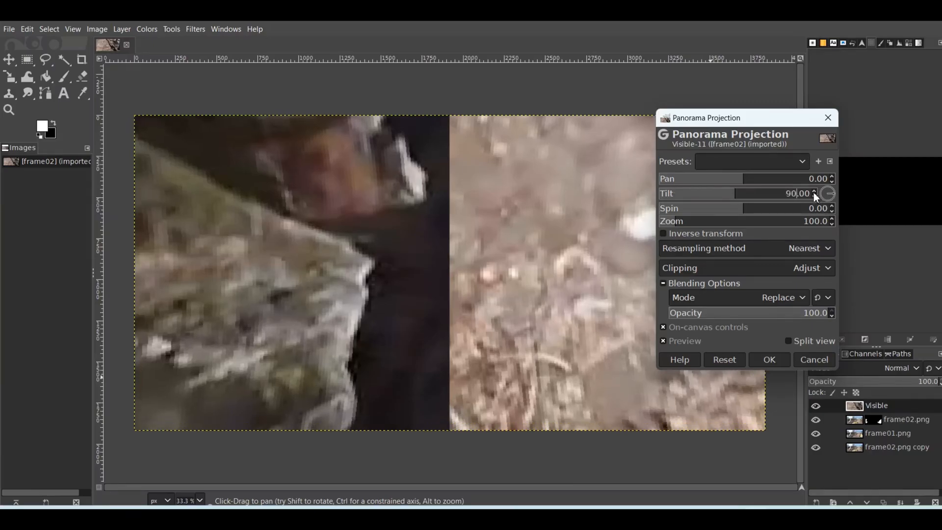
pyautogui.press('Return')
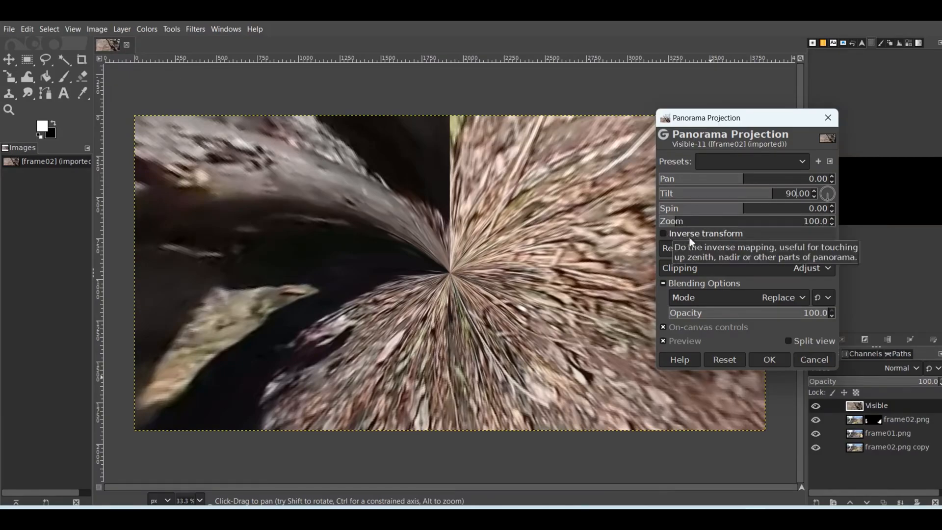
pyautogui.click(663, 234)
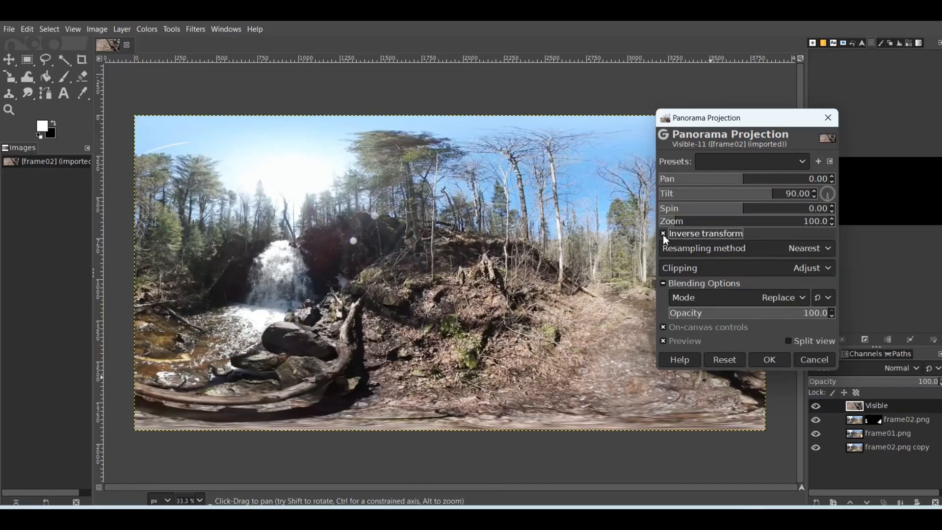
pyautogui.click(768, 360)
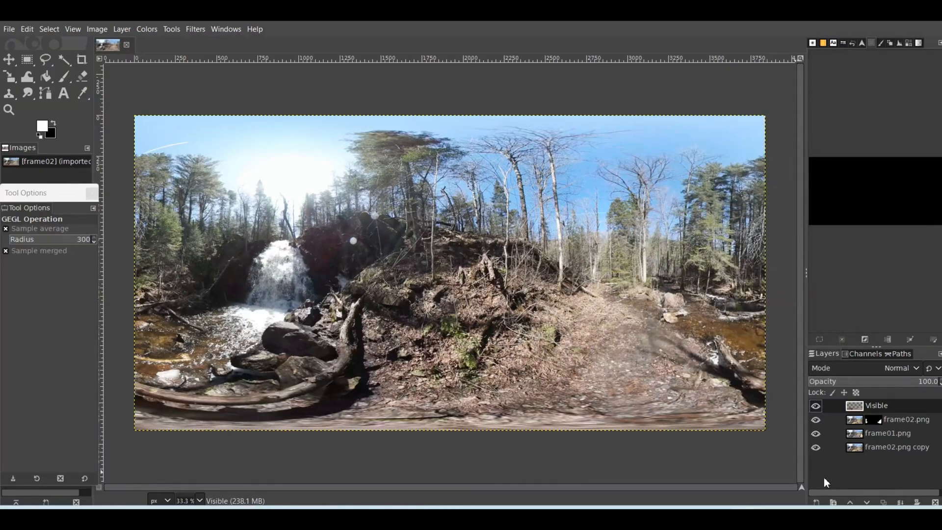
# Hide the frame02.png layer and add a black, fully transparent layer mask to the frame01.png layer
pyautogui.click(816, 420)
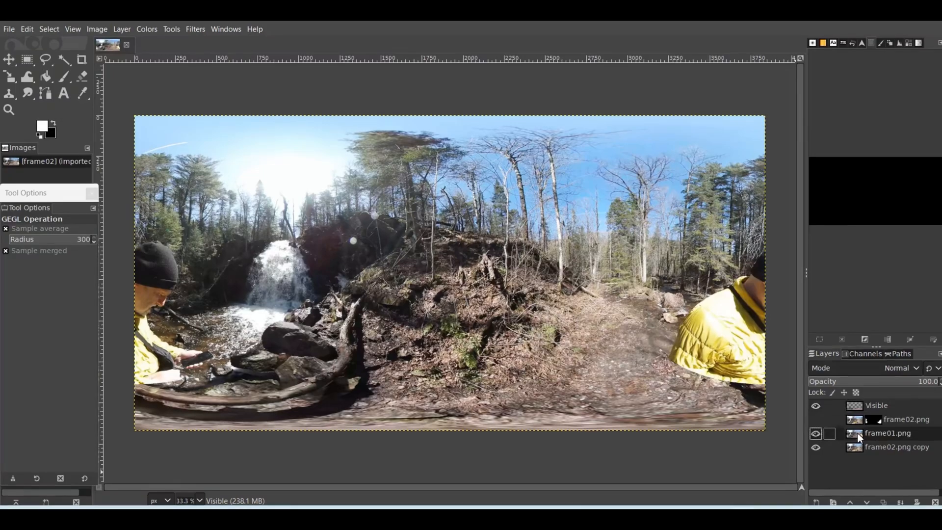
pyautogui.rightClick(857, 432)
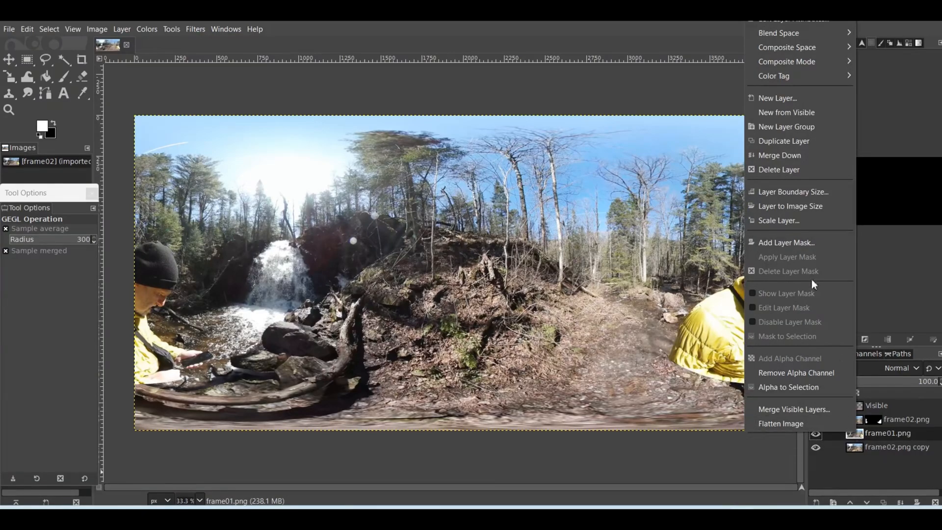
pyautogui.click(796, 244)
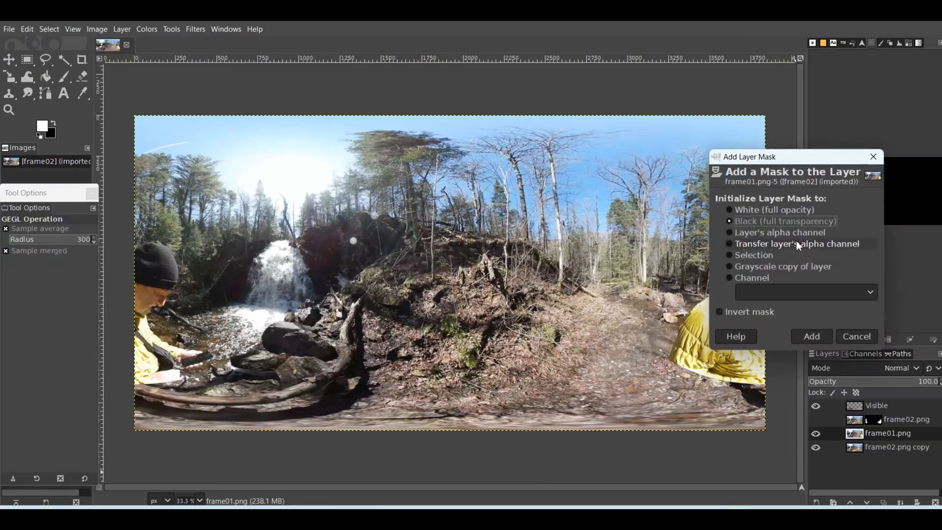
pyautogui.click(827, 336)
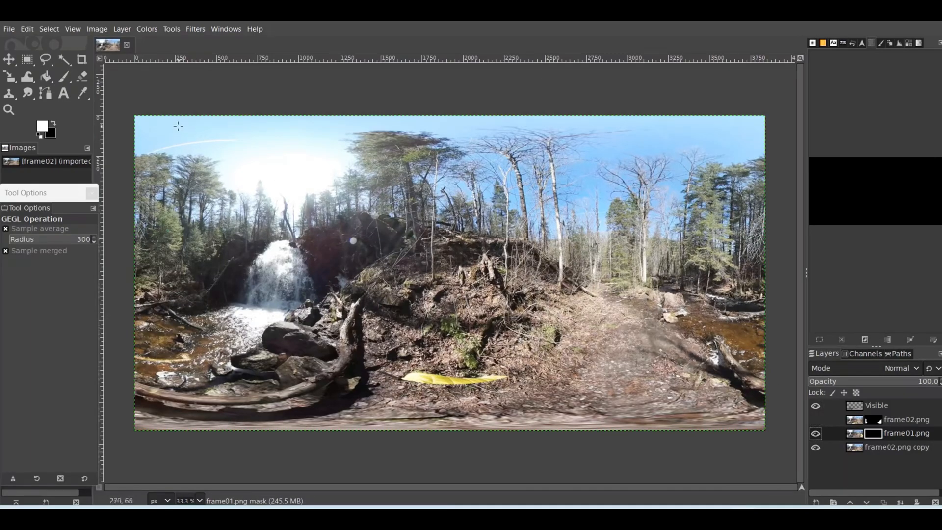
# Paint white with a size 85 Paintbrush on the frame01.png mask over the yellow strip on the ground
pyautogui.click(172, 29)
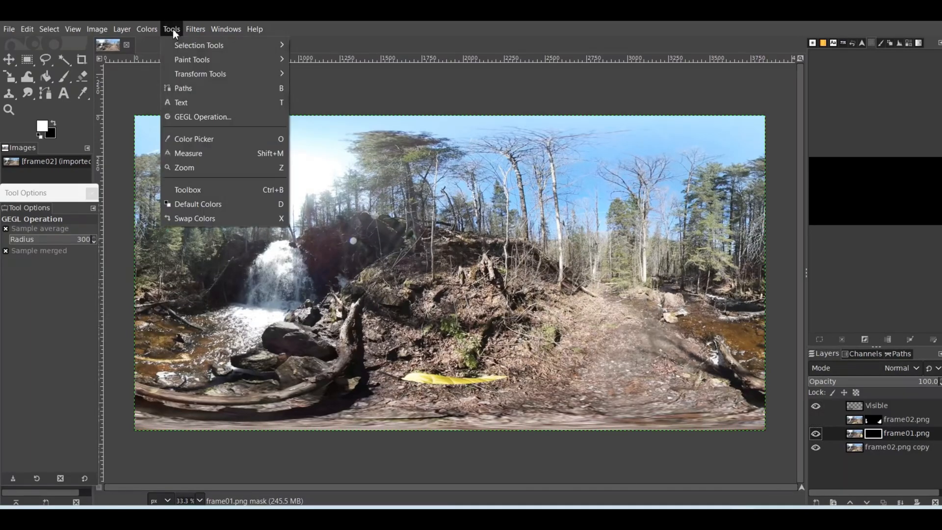
pyautogui.moveTo(190, 61)
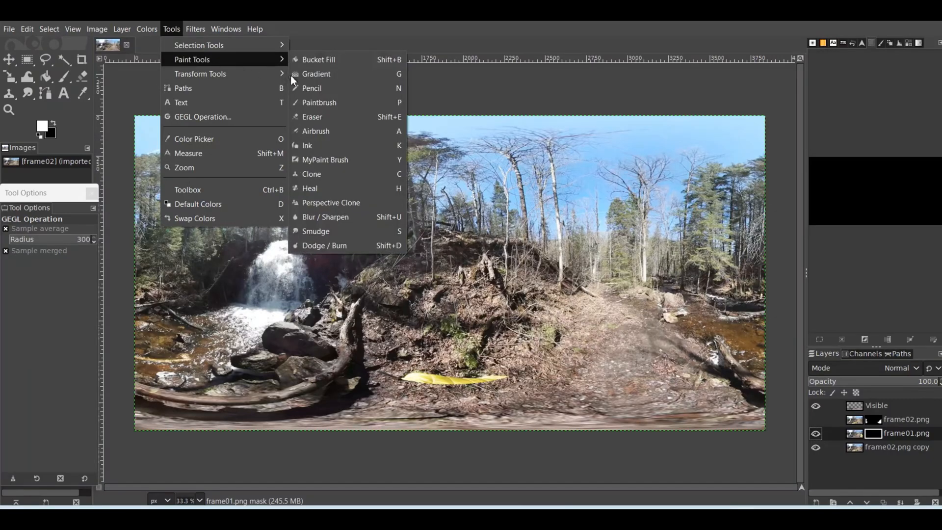
pyautogui.click(397, 101)
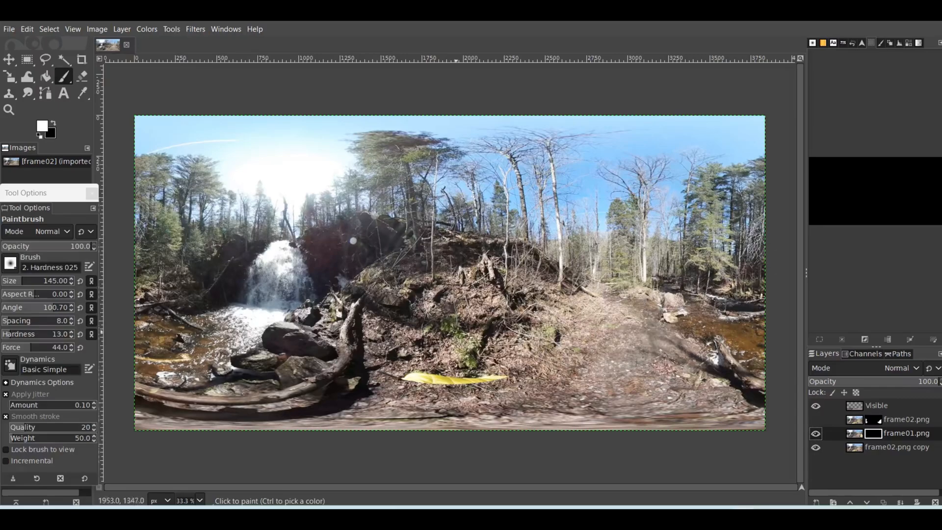
pyautogui.click(21, 283)
pyautogui.write('85')
pyautogui.moveTo(407, 379); pyautogui.dragTo(512, 381)
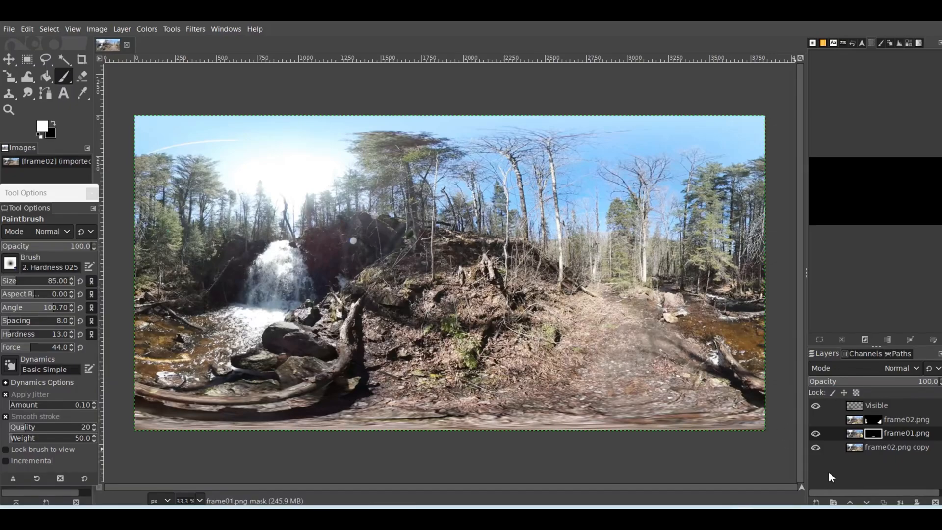
# Hide the frame02.png copy layer and export the transparent patch as frame.png in the Test Area 5 folder
pyautogui.click(816, 446)
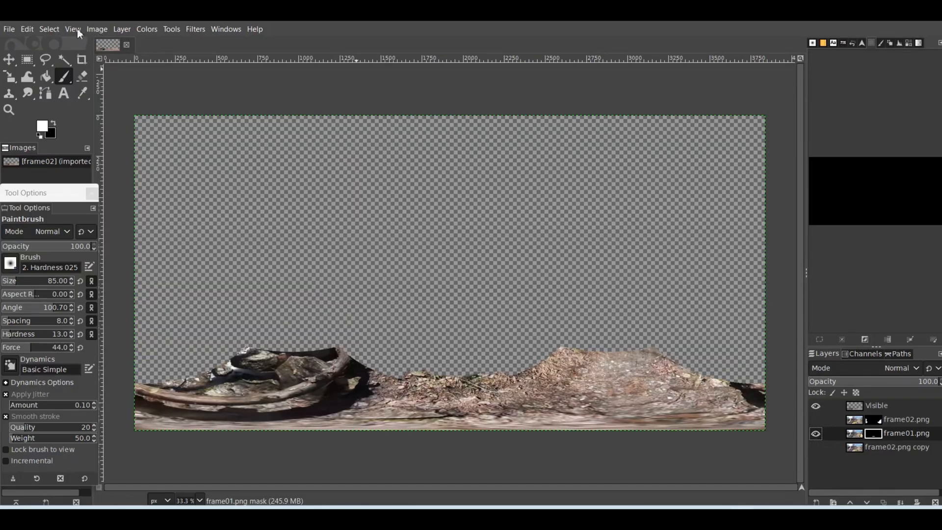
pyautogui.click(9, 30)
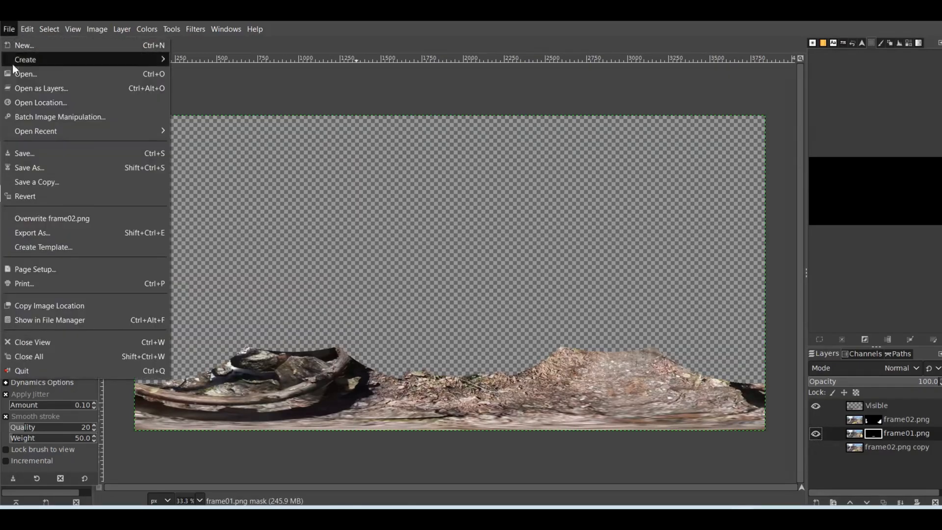
pyautogui.click(30, 229)
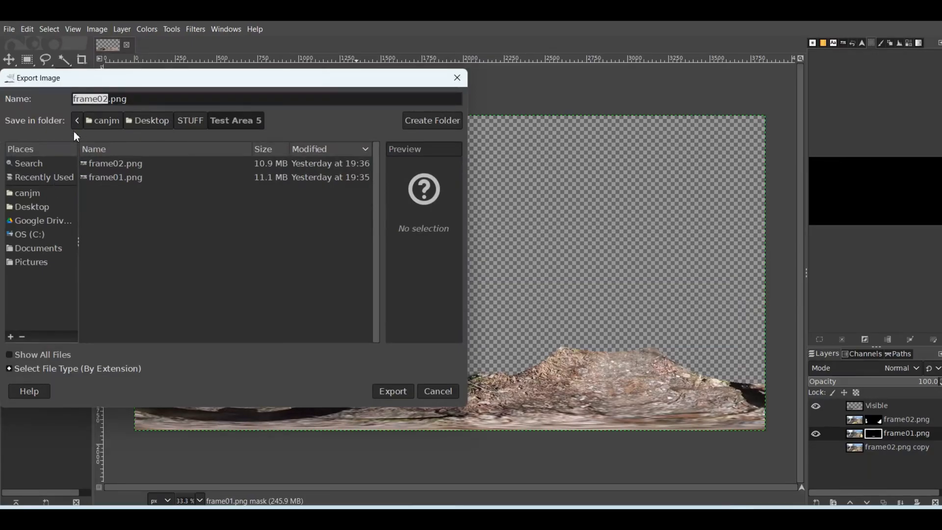
pyautogui.write('fr')
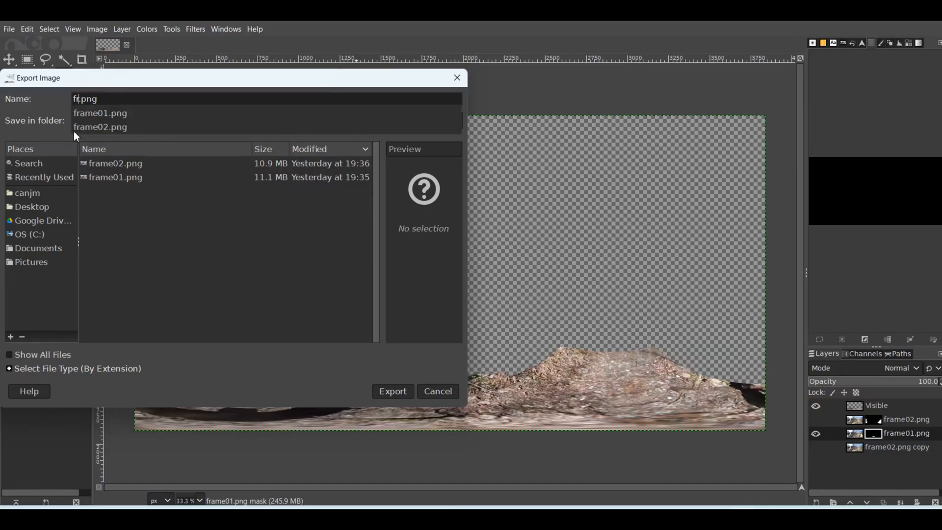
pyautogui.write('ame')
pyautogui.click(388, 395)
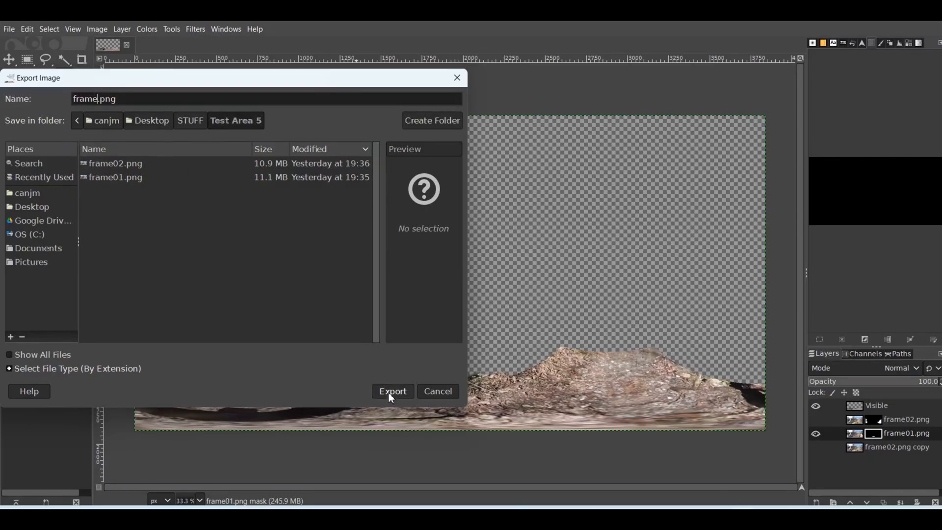
pyautogui.click(389, 394)
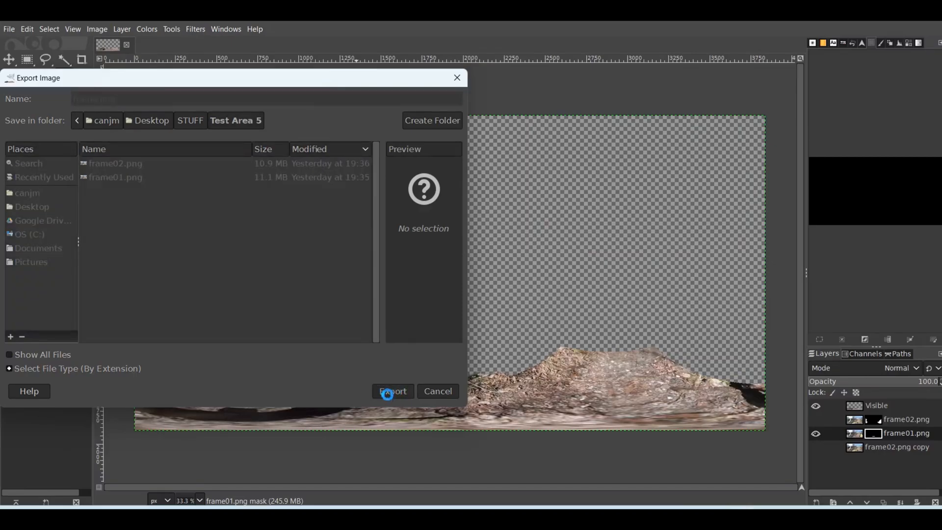
pyautogui.click(497, 403)
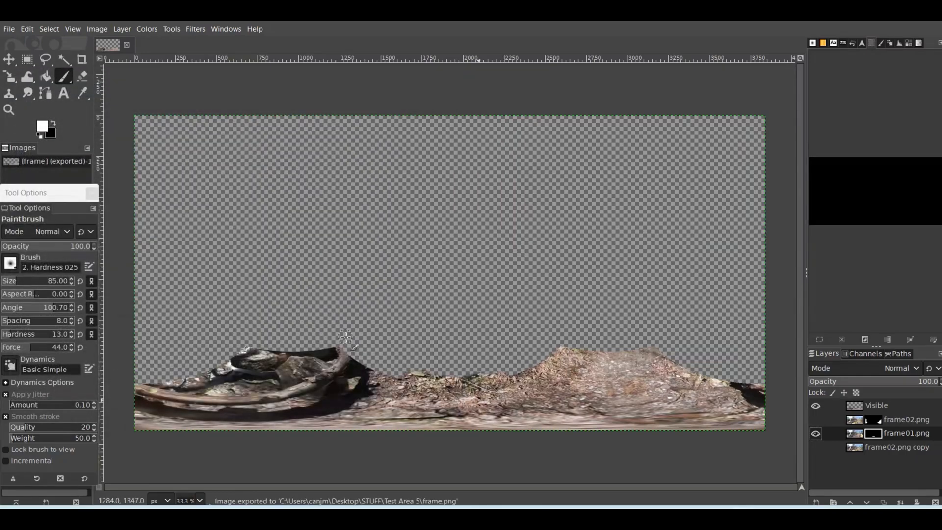
# Quit GIMP and discard the unsaved changes
pyautogui.click(8, 30)
pyautogui.click(26, 370)
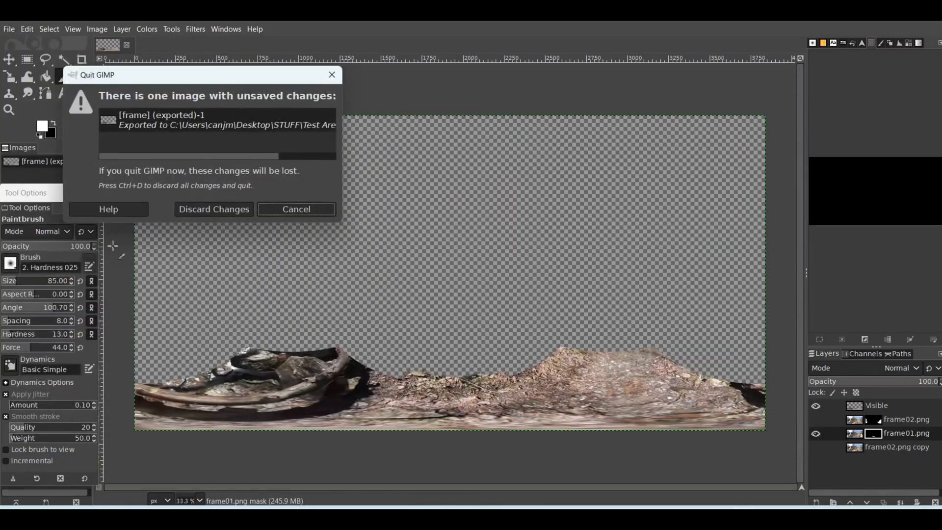
pyautogui.click(208, 209)
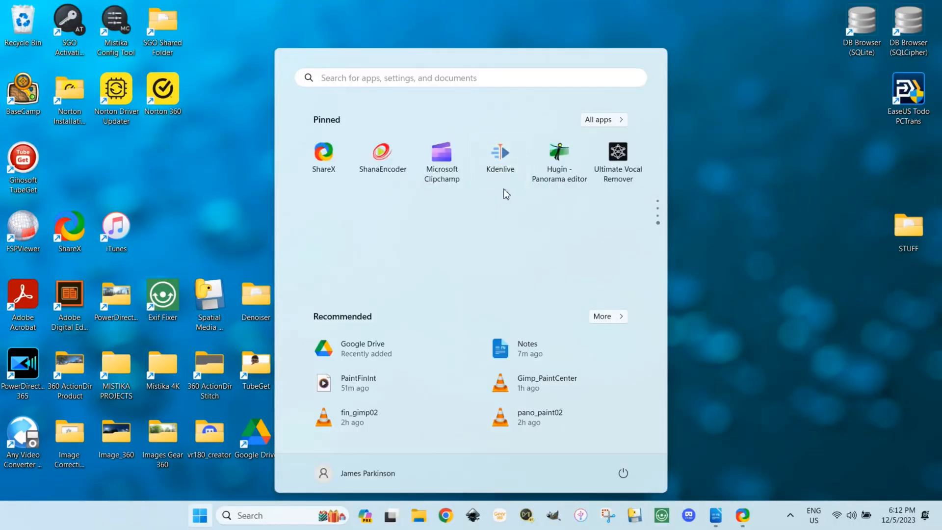
# Launch Kdenlive and open the recent project PatchVid001x.kdenlive
pyautogui.click(501, 166)
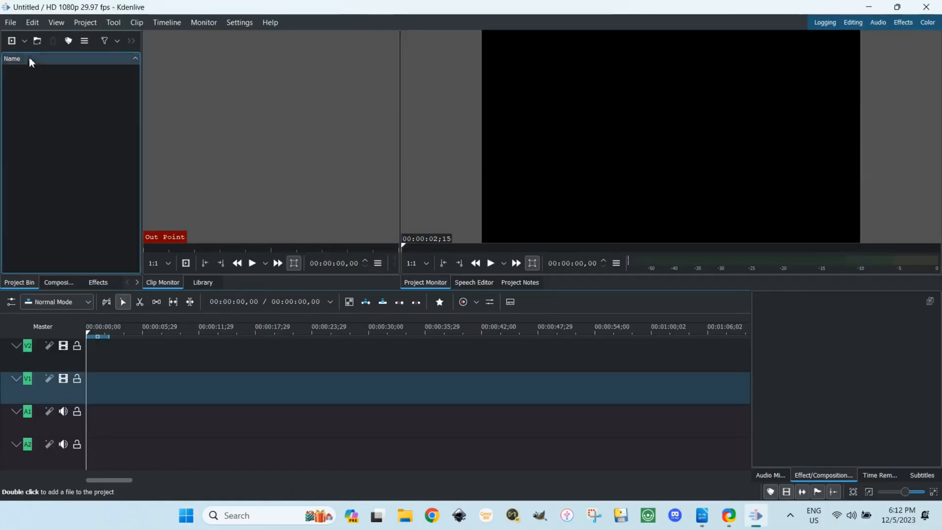
pyautogui.click(11, 23)
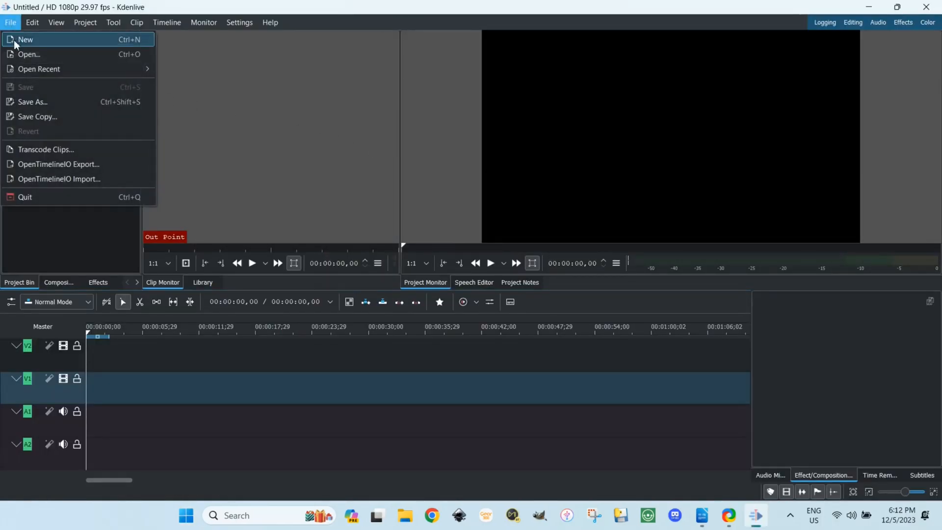
pyautogui.moveTo(41, 72)
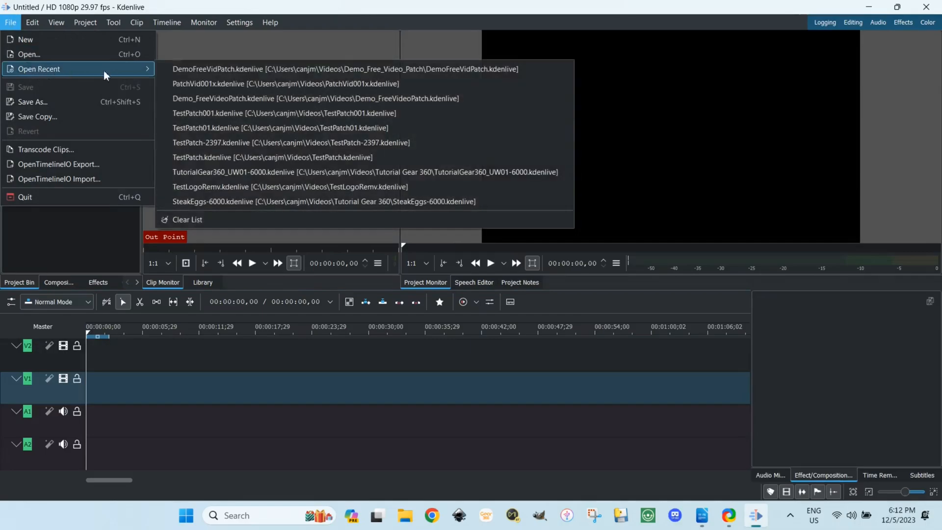
pyautogui.click(203, 83)
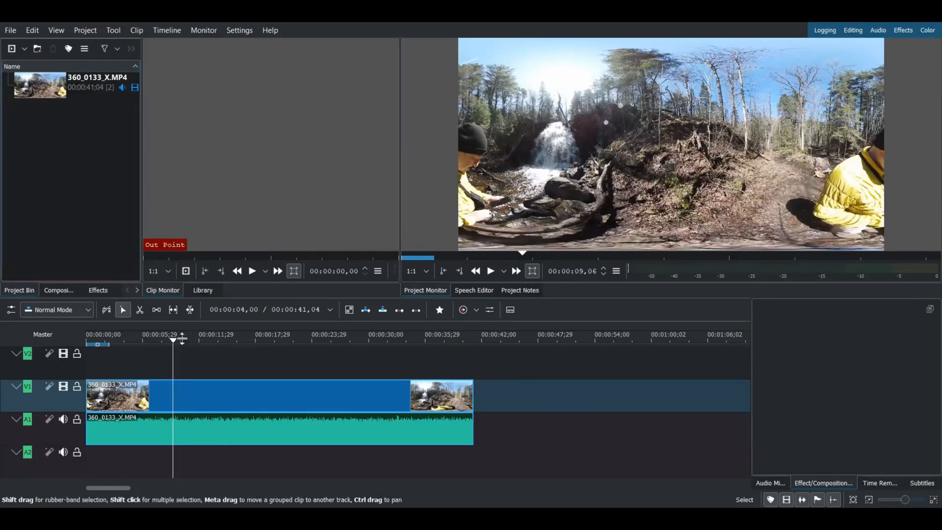
# Import frame.png from the Test Area 5 folder into the project bin and minimize the folder window
pyautogui.click(406, 518)
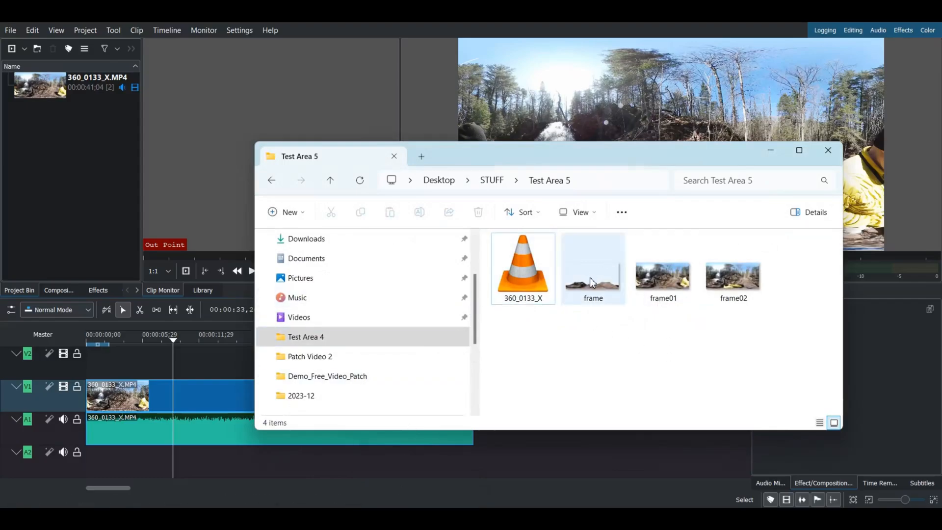
pyautogui.moveTo(591, 282); pyautogui.dragTo(65, 145)
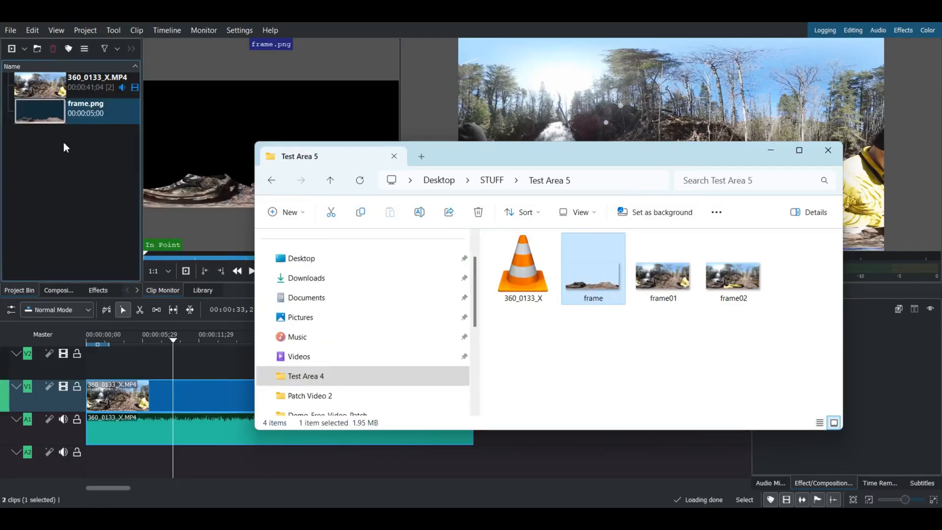
pyautogui.click(770, 151)
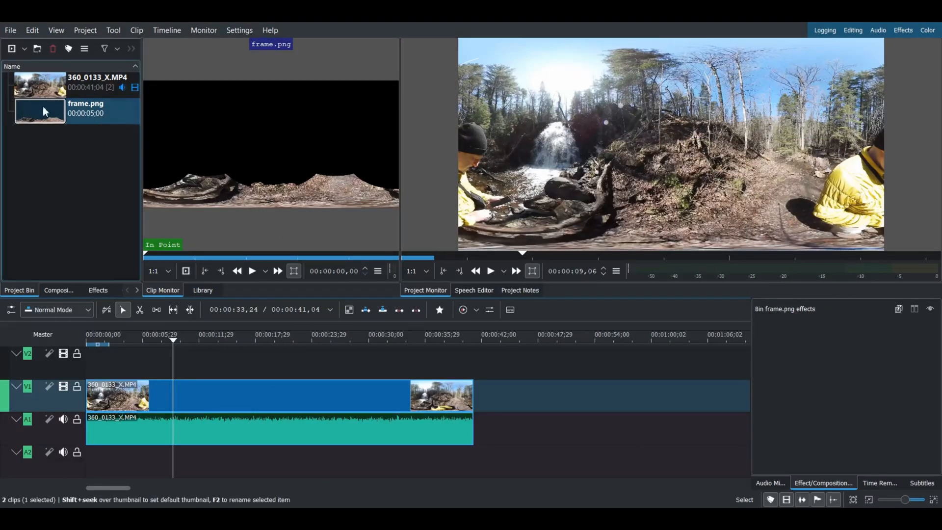
# Place frame.png at the start of track V2, extend it to the end of the 360_0133_X.MP4 clip, and return the playhead to the start
pyautogui.moveTo(31, 110); pyautogui.dragTo(84, 362)
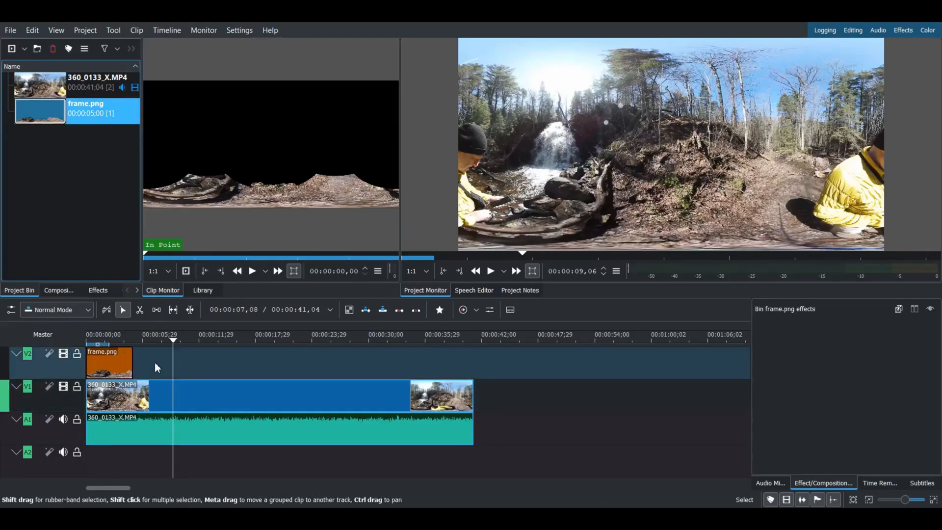
pyautogui.moveTo(133, 362); pyautogui.dragTo(473, 366)
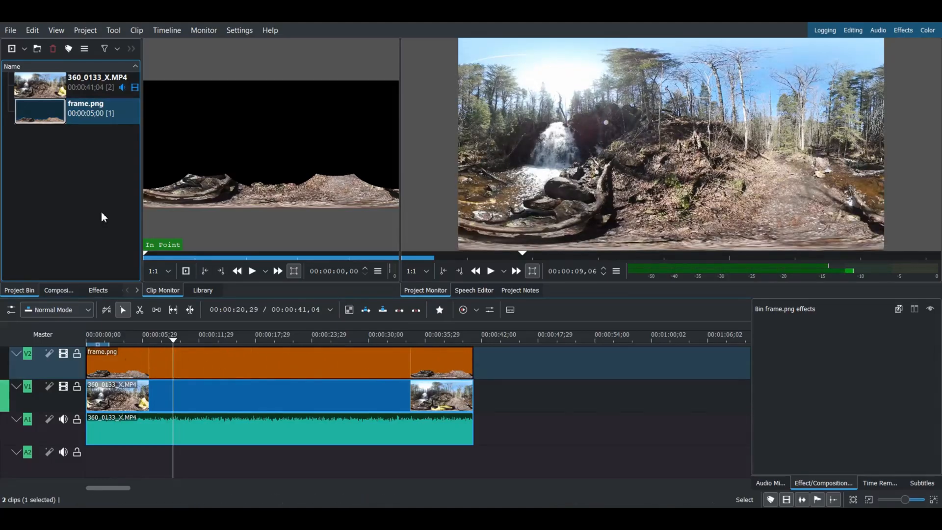
pyautogui.hotkey('ctrl', 'Left')
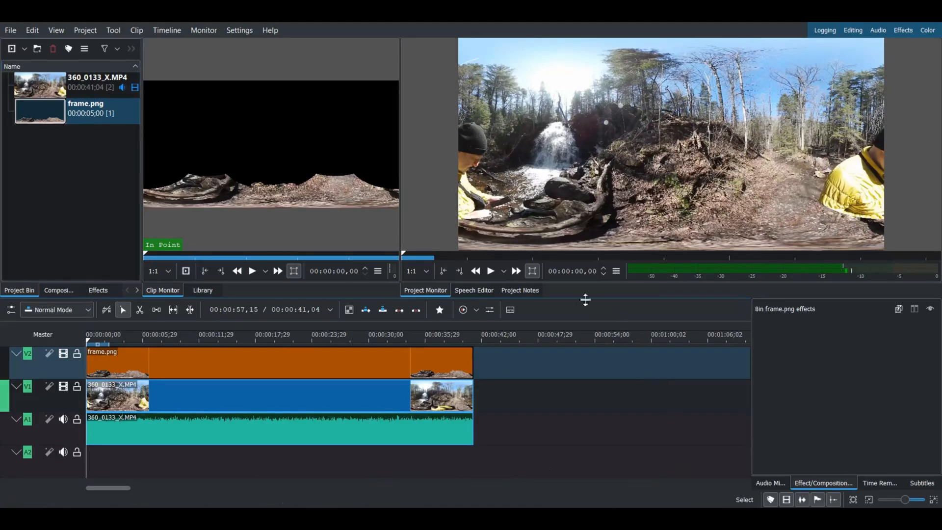
# Play the timeline from the start to preview the patch over the footage, then stop playback and clear the selection
pyautogui.click(490, 272)
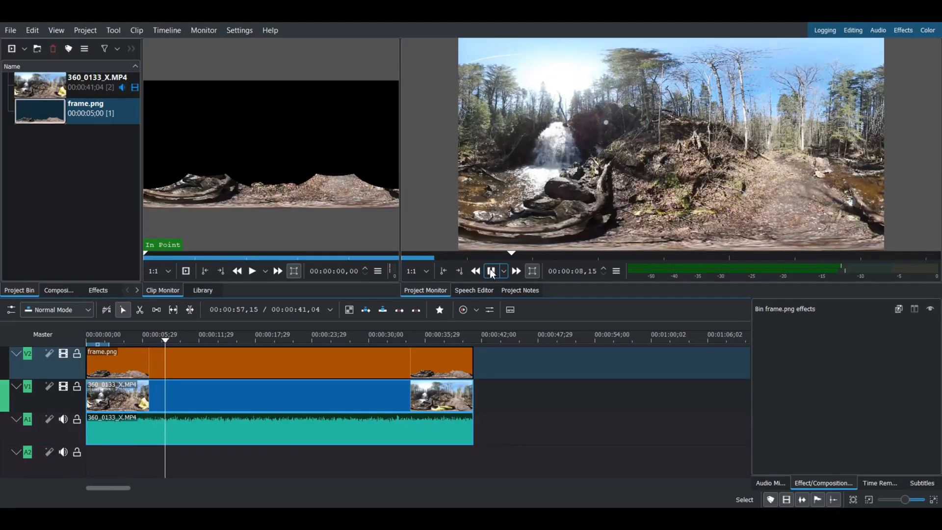
pyautogui.click(491, 271)
pyautogui.click(486, 400)
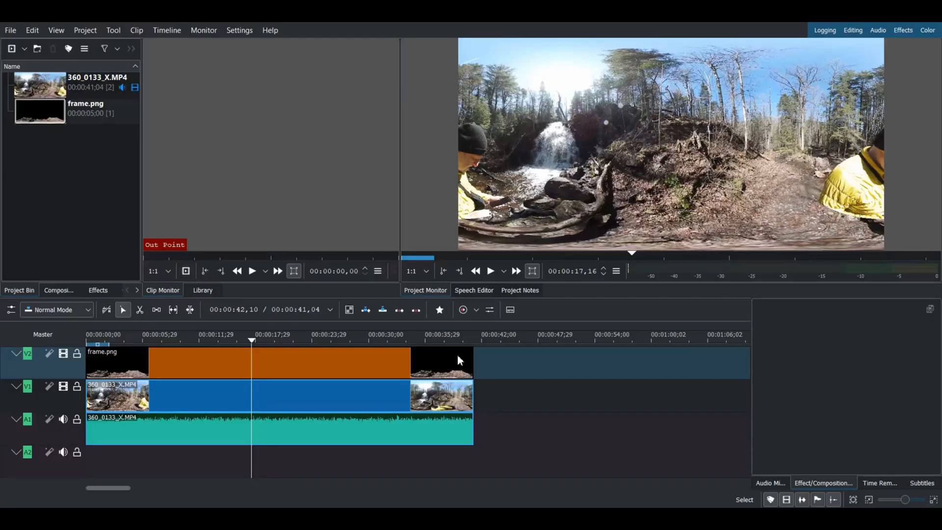
# Check the project settings for the custom 3840x1920 29.97fps profile and accept them
pyautogui.click(78, 29)
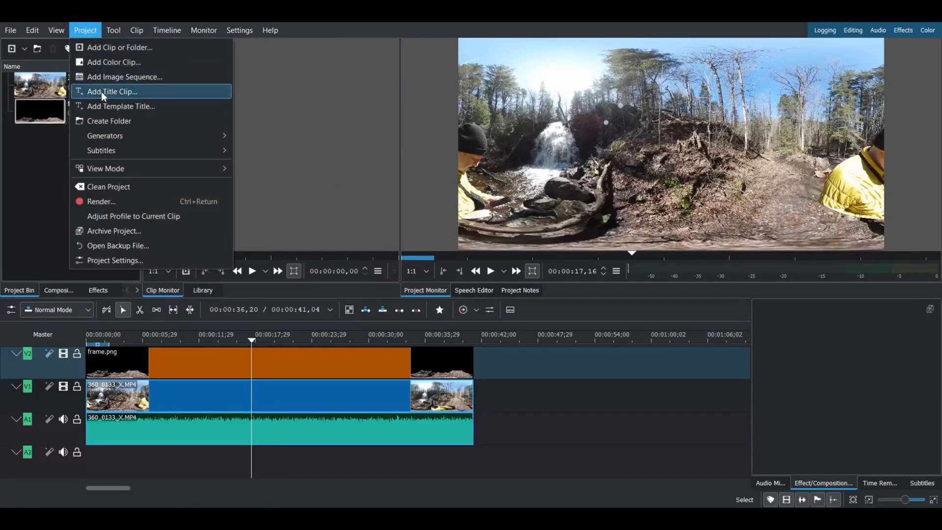
pyautogui.click(108, 261)
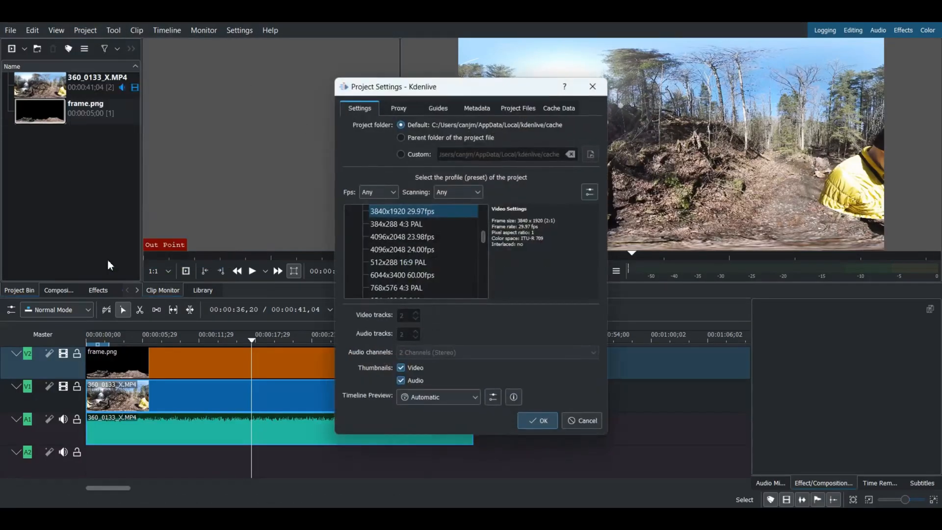
pyautogui.click(482, 237)
pyautogui.moveTo(481, 237); pyautogui.dragTo(482, 226)
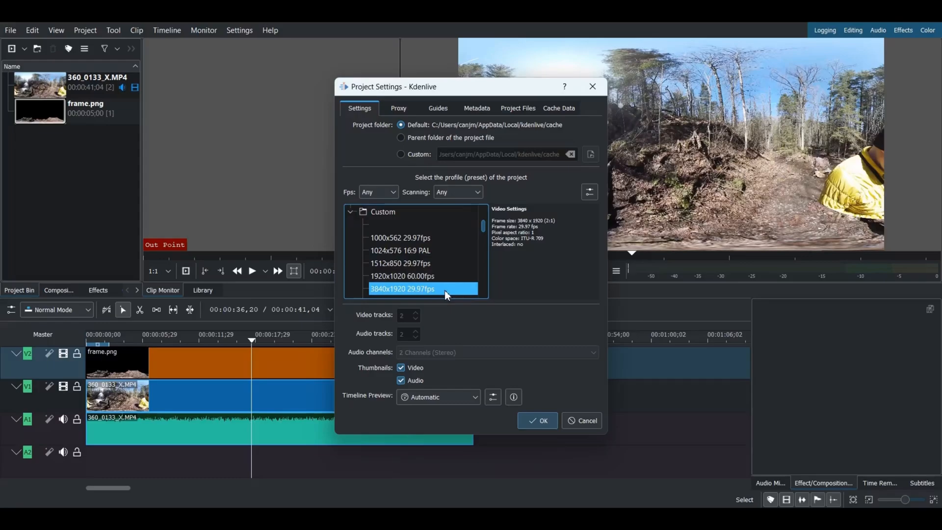
pyautogui.click(534, 421)
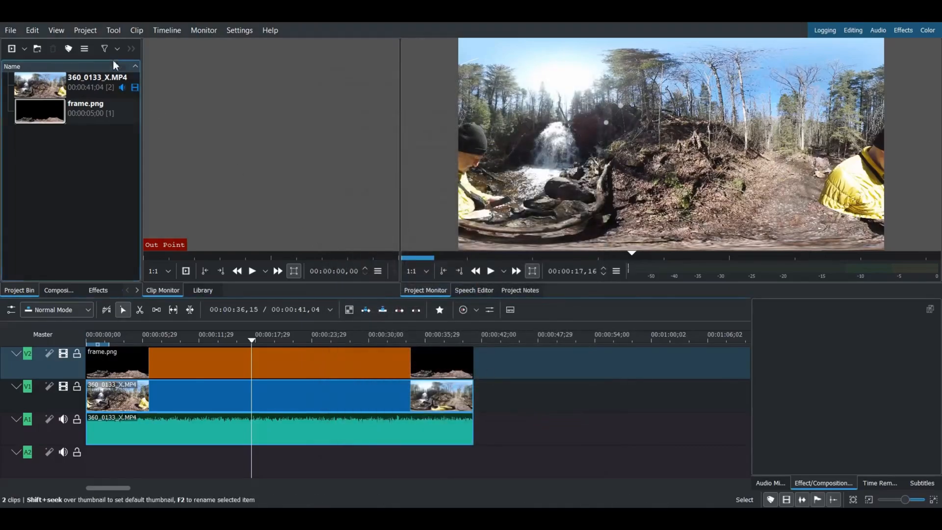
# Render the full project with the MP4-H265 (HEVC) preset to New.mp4 in the Test Area 5 folder and close the rendering window
pyautogui.click(86, 31)
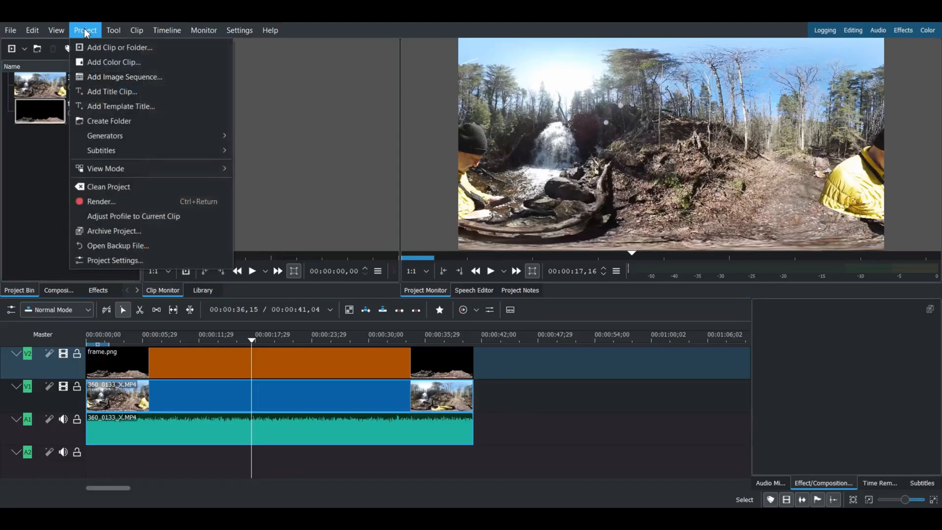
pyautogui.click(98, 201)
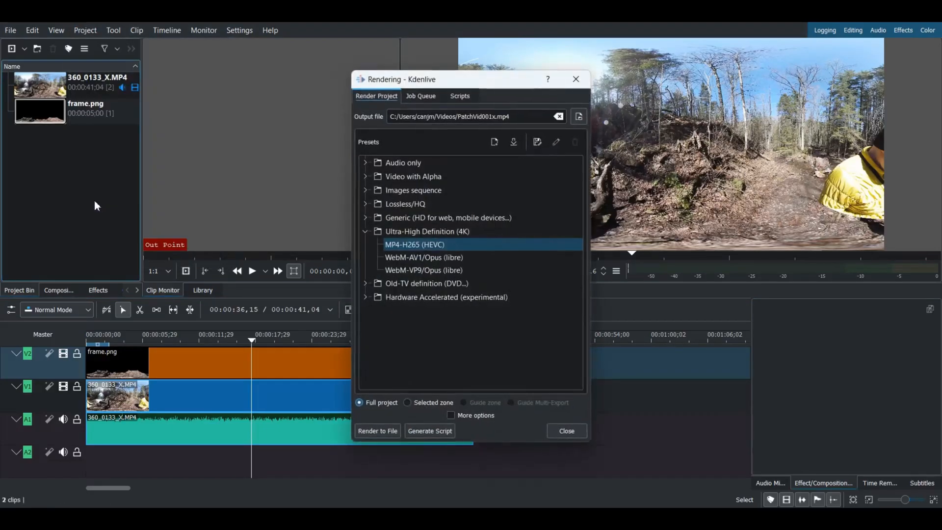
pyautogui.click(524, 117)
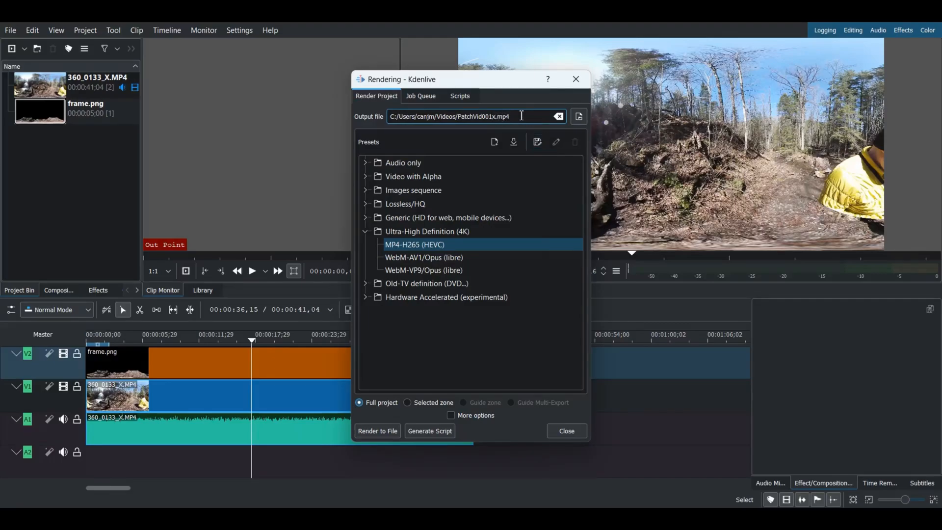
pyautogui.click(577, 117)
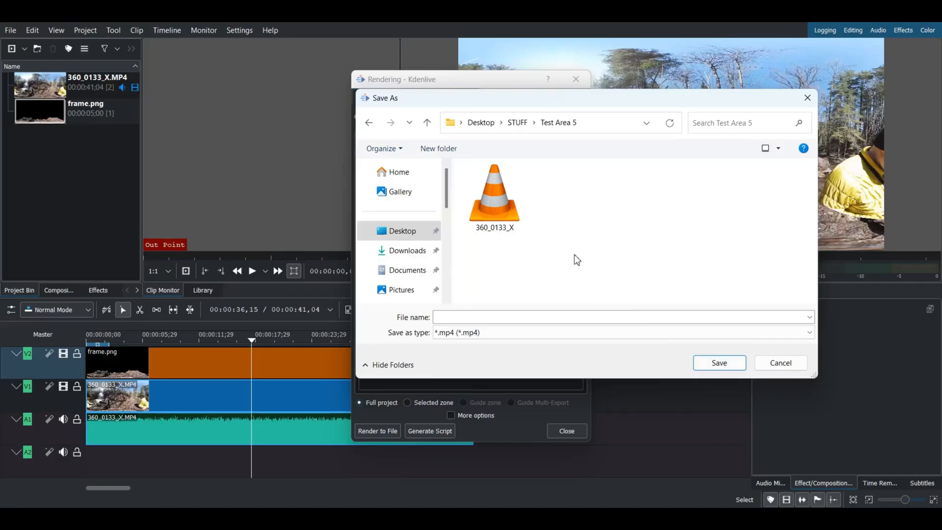
pyautogui.click(449, 317)
pyautogui.write('New')
pyautogui.click(708, 366)
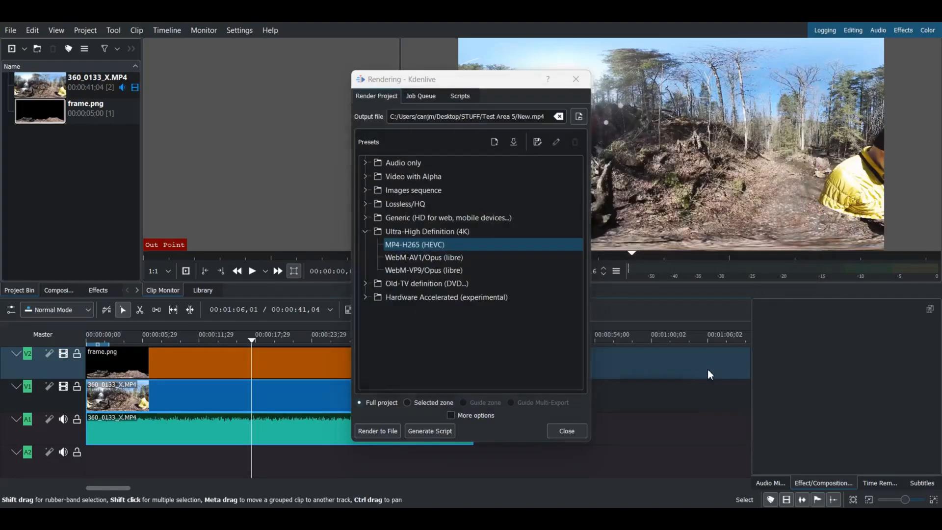
pyautogui.click(377, 431)
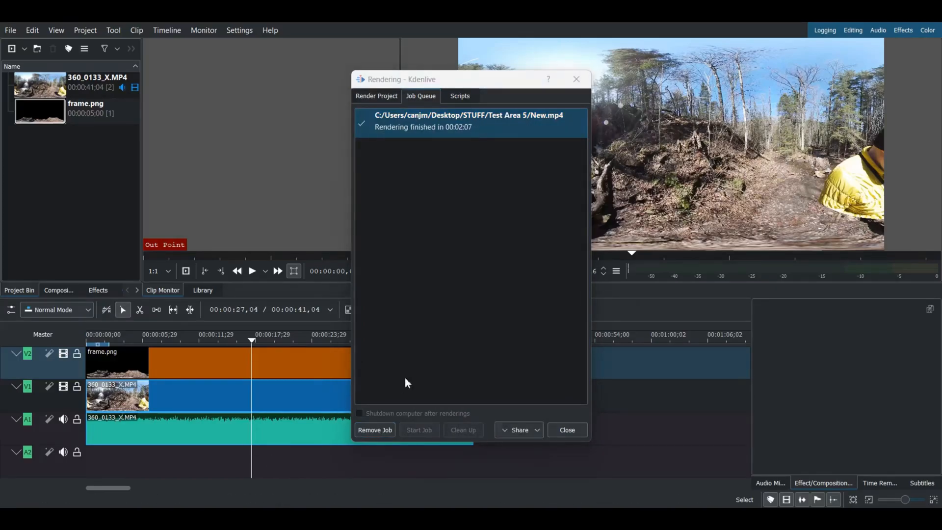
pyautogui.click(577, 430)
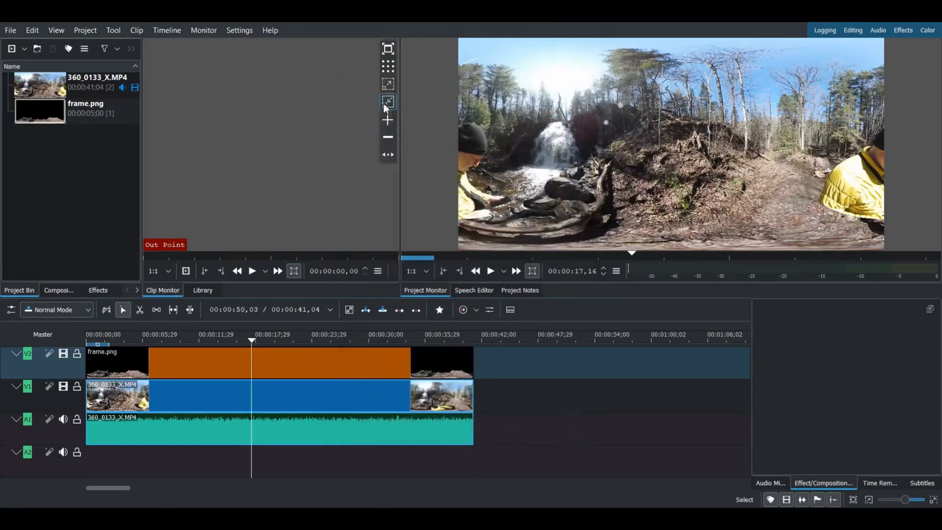
# Save the project and quit Kdenlive
pyautogui.click(13, 31)
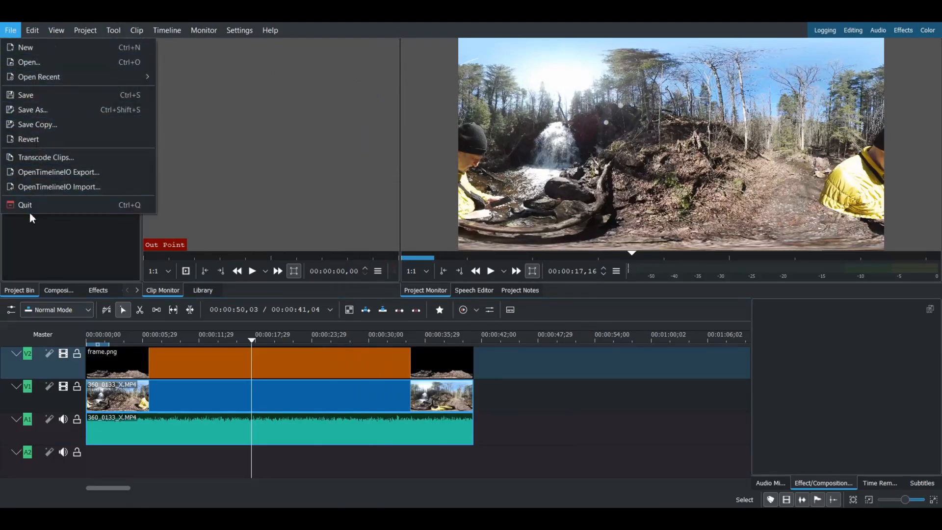
pyautogui.click(35, 96)
pyautogui.click(11, 33)
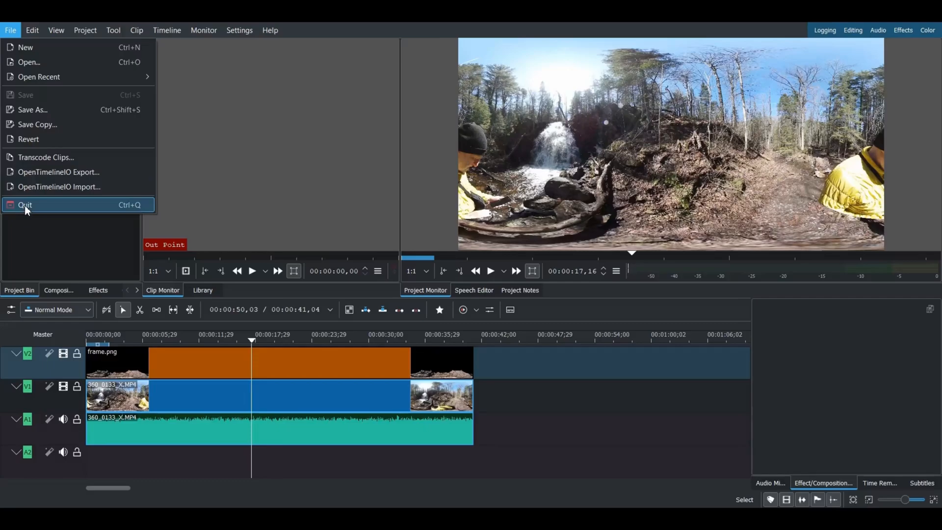
pyautogui.click(25, 204)
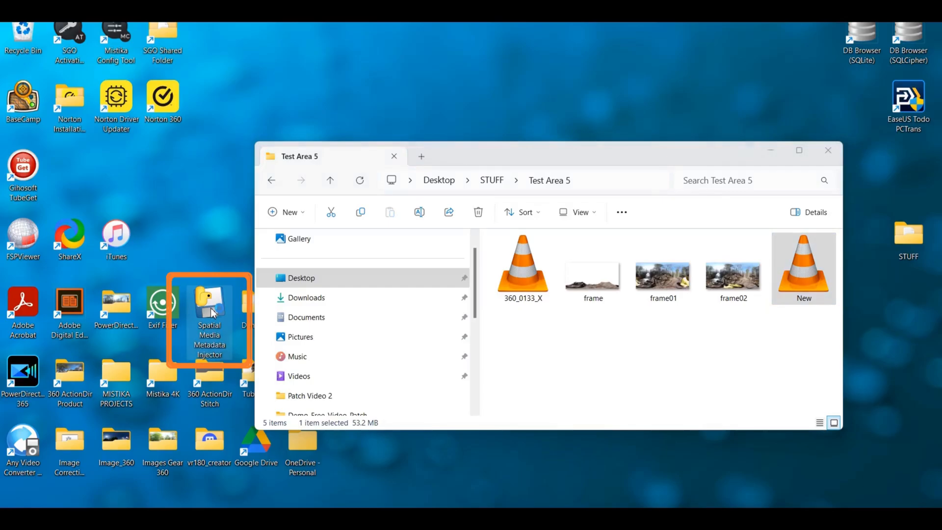
# Inject spatial metadata into New.mp4 with Spatial Media Metadata Injector, save the copy as New_injected in Test Area 5, and close the tool
pyautogui.doubleClick(212, 312)
pyautogui.click(97, 169)
pyautogui.click(182, 74)
pyautogui.click(129, 282)
pyautogui.doubleClick(145, 220)
pyautogui.doubleClick(186, 125)
pyautogui.click(151, 177)
pyautogui.click(334, 274)
pyautogui.hotkey('alt', 'F4')
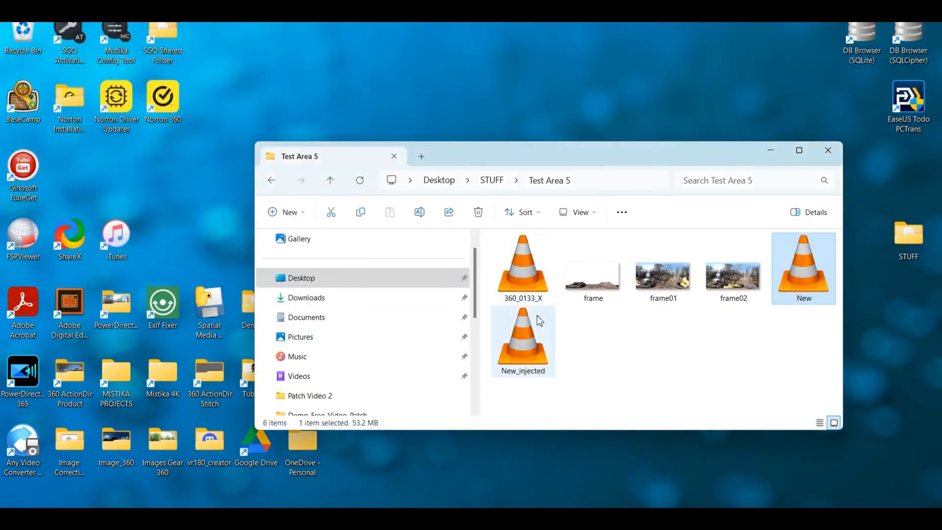
# Play New_injected.mp4 from the Test Area 5 folder in VLC to check the 360 video
pyautogui.click(526, 340)
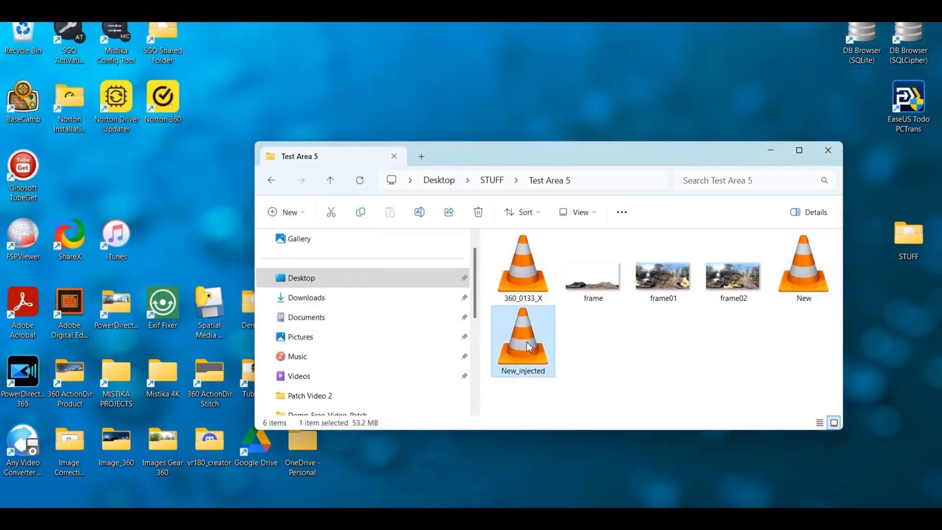
pyautogui.doubleClick(526, 342)
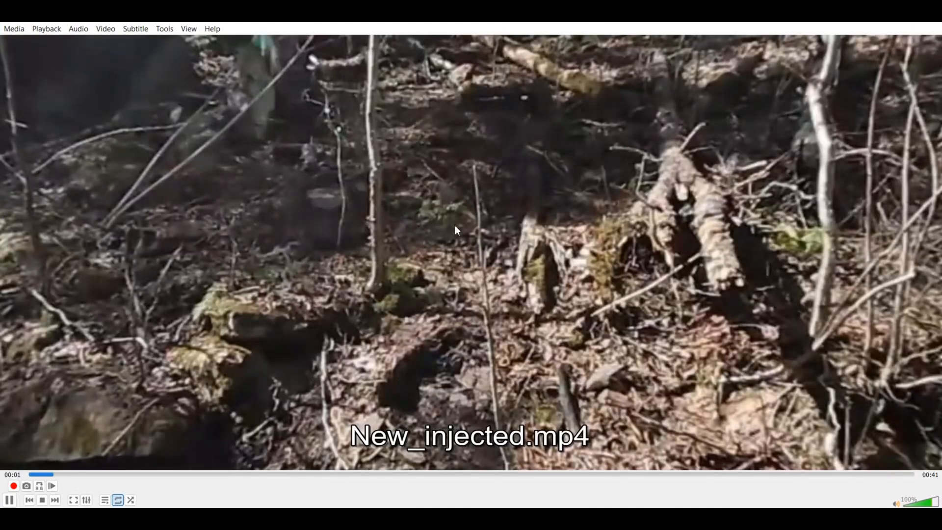